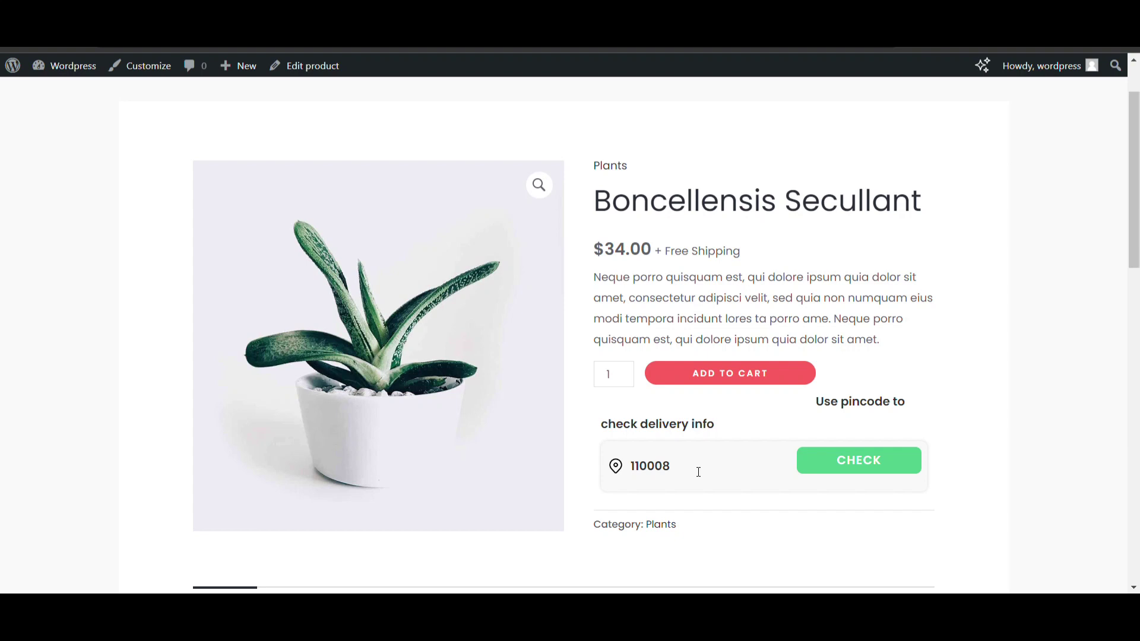
Check delivery availability for pincode 110008 on the product page
{"action": "scroll", "coordinate": [696, 471], "scroll_direction": "down", "scroll_amount": 3}
{"action": "scroll", "coordinate": [695, 472], "scroll_direction": "up", "scroll_amount": 2}
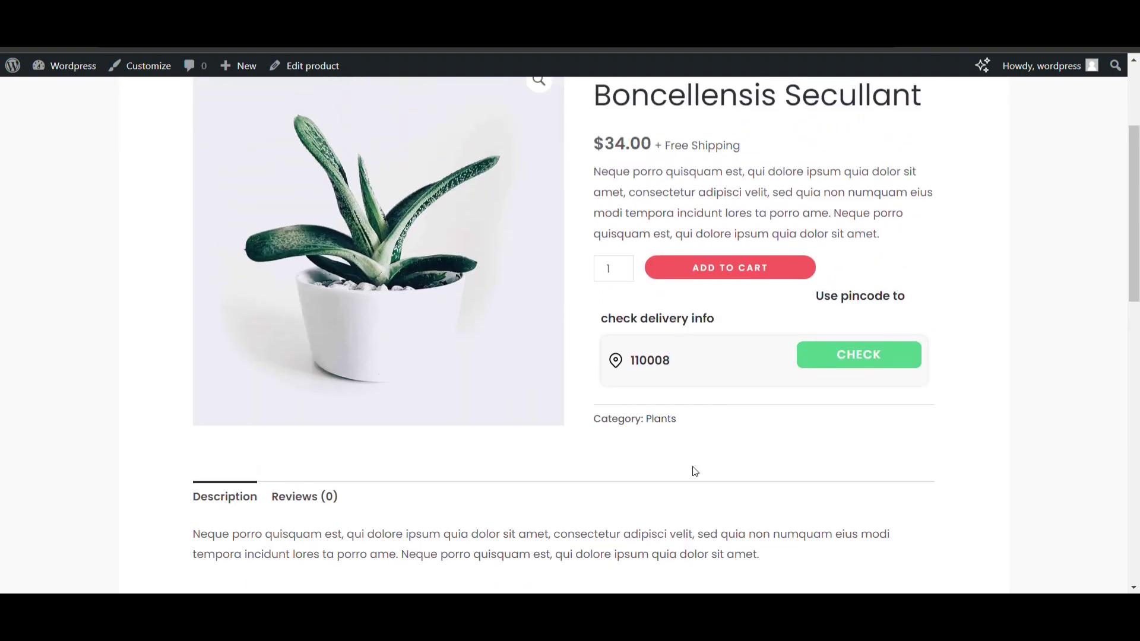
{"action": "scroll", "coordinate": [694, 472], "scroll_direction": "up", "scroll_amount": 1}
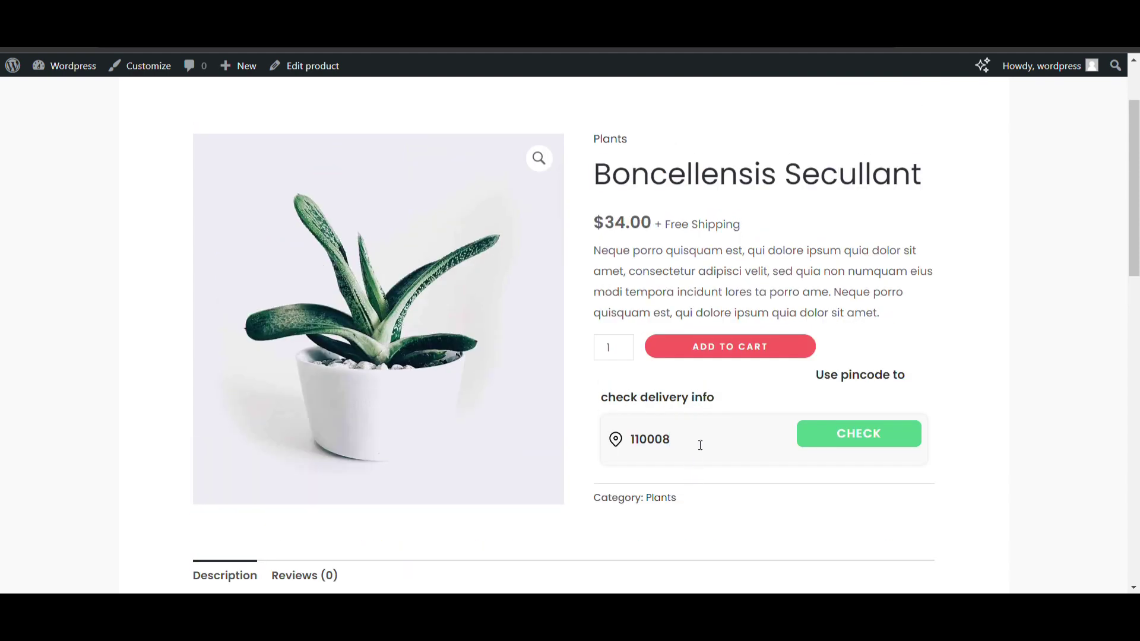
{"action": "left_click", "coordinate": [842, 435]}
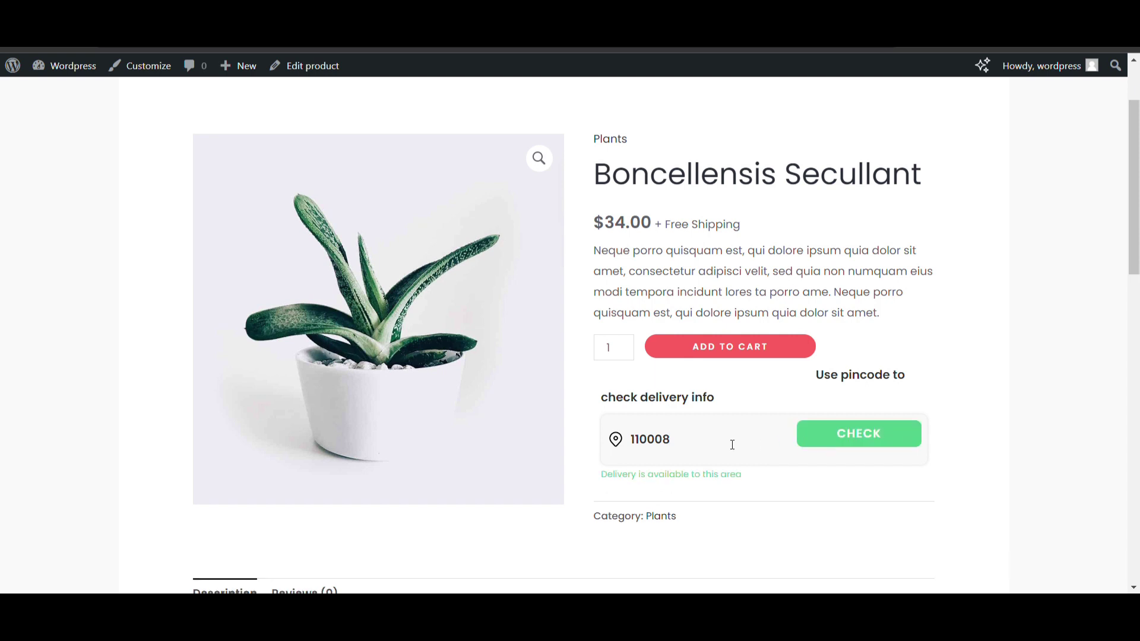
Change the pincode to 110005 and check that delivery is unavailable
{"action": "left_click", "coordinate": [714, 445]}
{"action": "key", "text": "BackSpace"}
{"action": "type", "text": "5"}
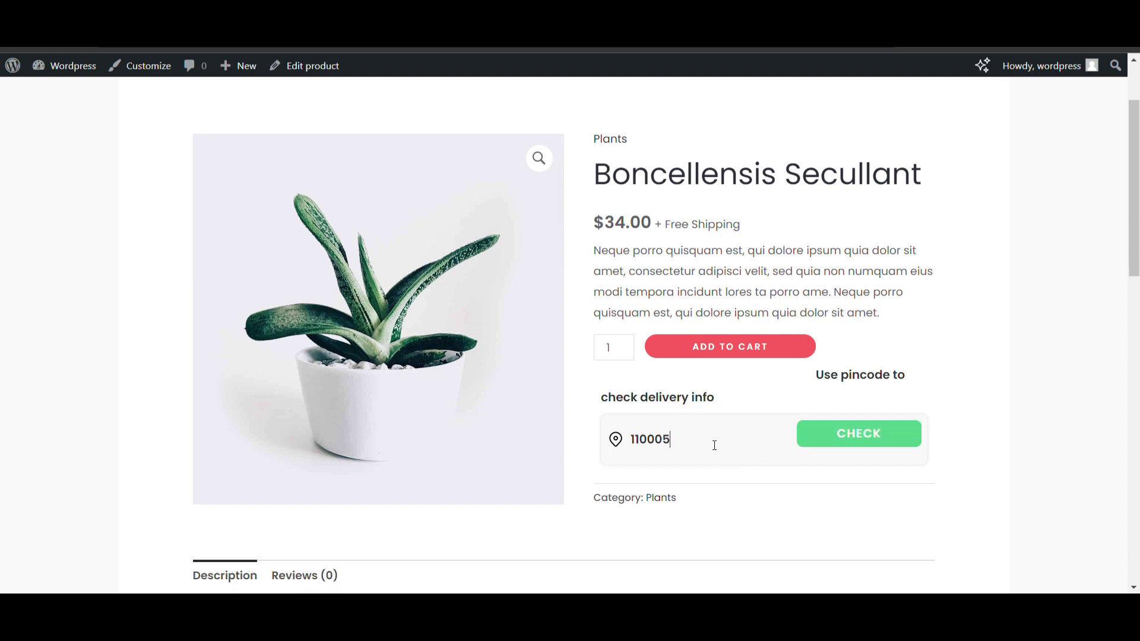
{"action": "left_click", "coordinate": [833, 443]}
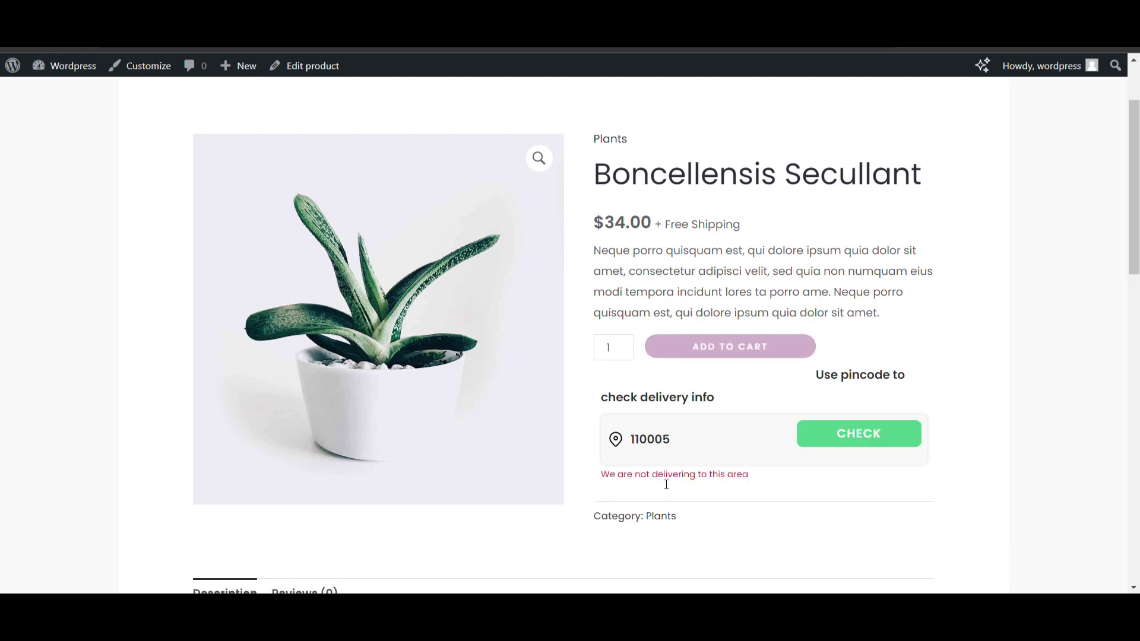
Switch the pincode back to 110008 and recheck delivery
{"action": "key", "text": "BackSpace"}
{"action": "type", "text": "8"}
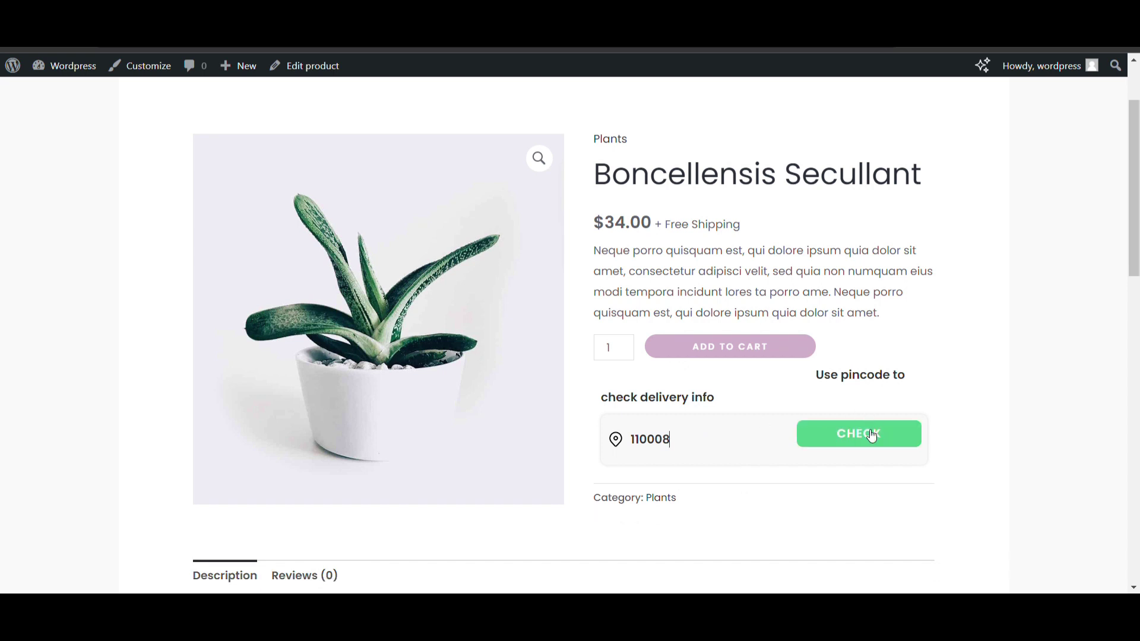
{"action": "left_click", "coordinate": [870, 434]}
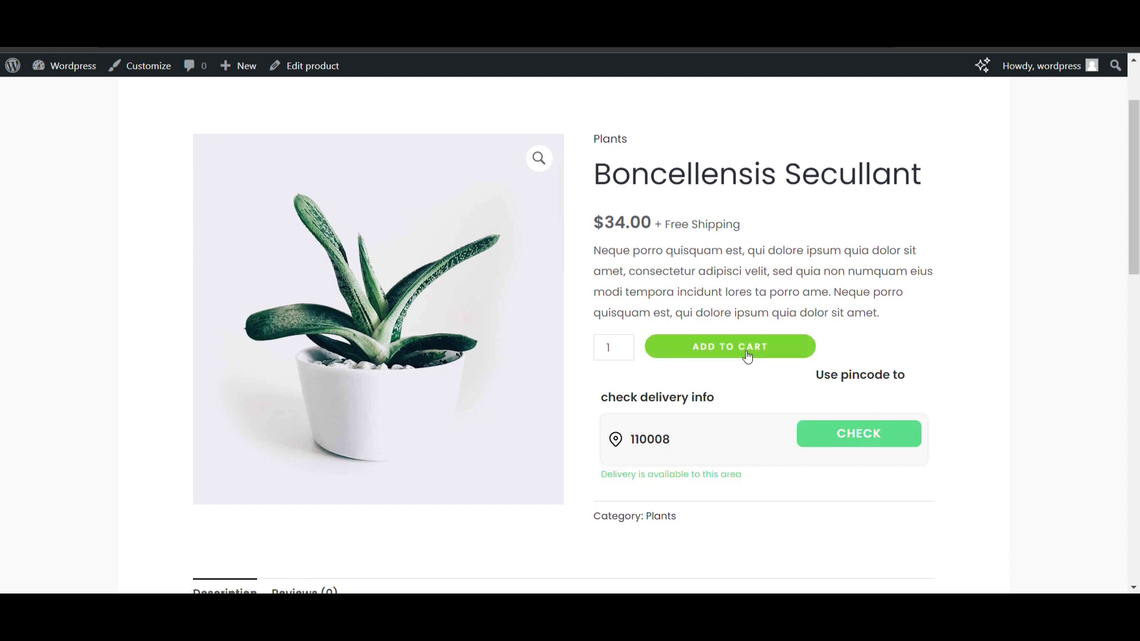
{"action": "scroll", "coordinate": [742, 350], "scroll_direction": "up", "scroll_amount": 2}
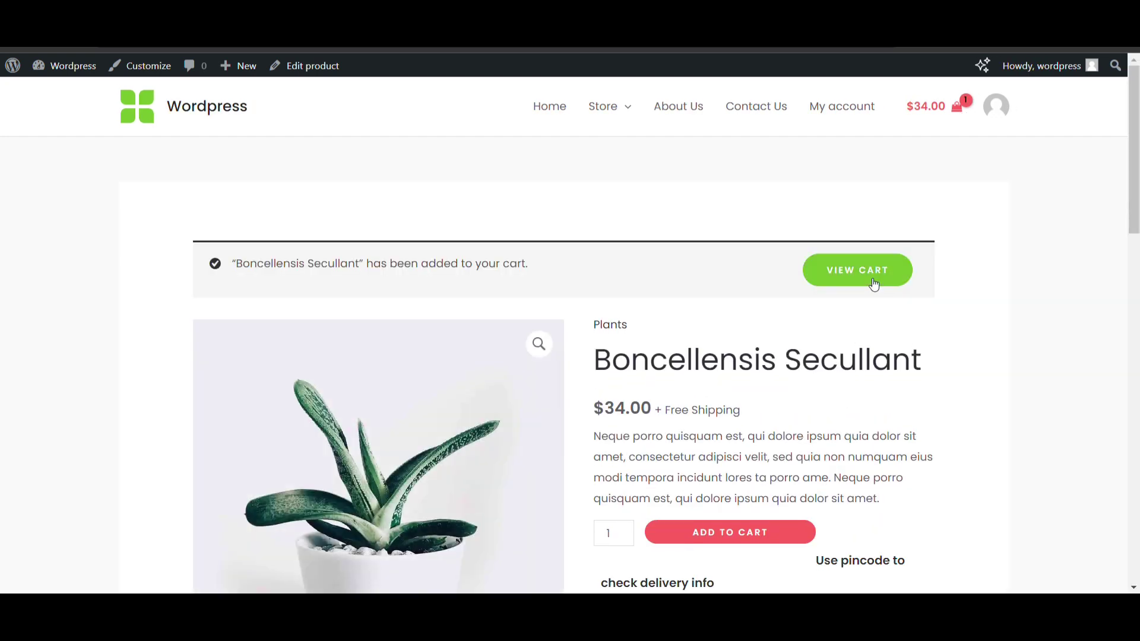
Go from the cart to the checkout page
{"action": "left_click", "coordinate": [857, 270]}
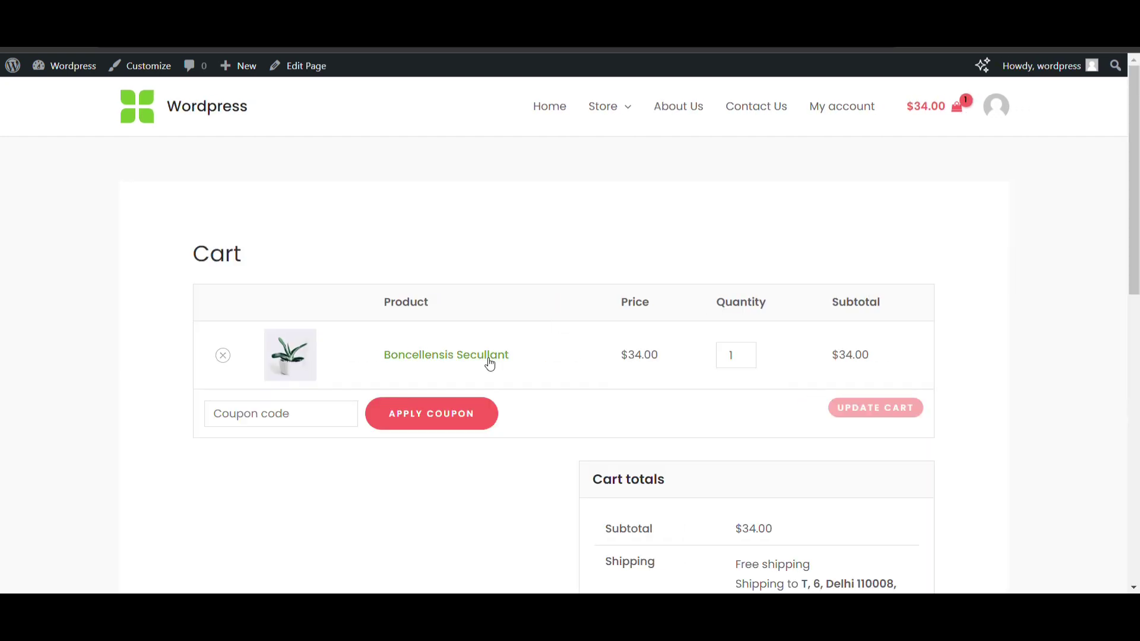
{"action": "scroll", "coordinate": [489, 362], "scroll_direction": "down", "scroll_amount": 5}
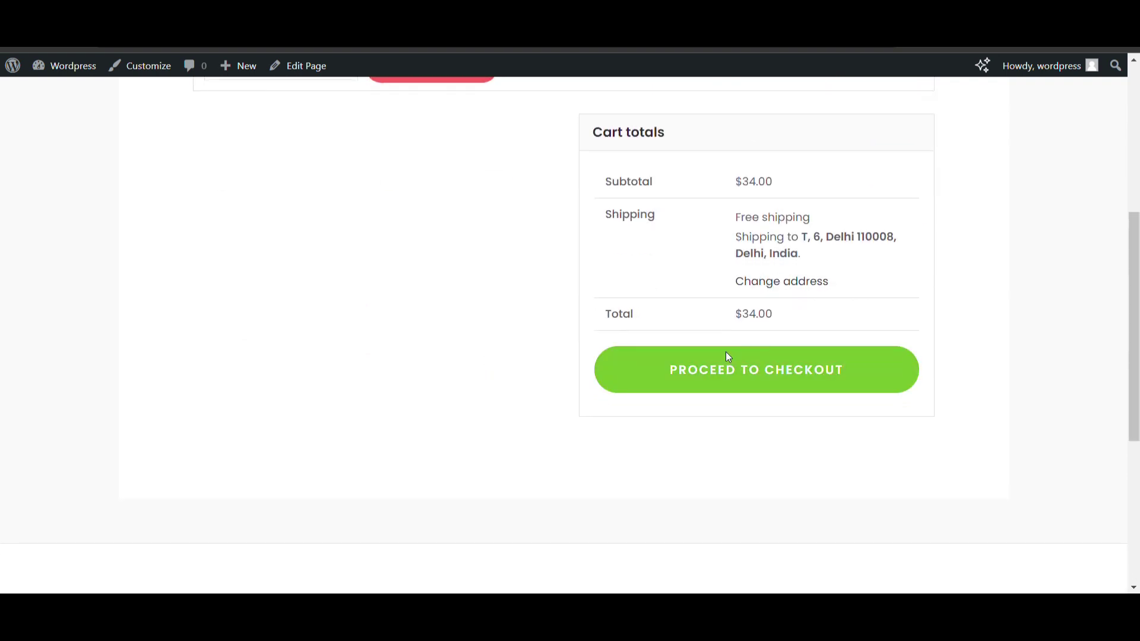
{"action": "left_click", "coordinate": [727, 355]}
{"action": "scroll", "coordinate": [377, 377], "scroll_direction": "down", "scroll_amount": 8}
Change the billing PIN Code to 110005 and place the order, getting the no-shipping-method error
{"action": "left_click", "coordinate": [294, 319]}
{"action": "key", "text": "BackSpace"}
{"action": "type", "text": "5"}
{"action": "left_click", "coordinate": [825, 290]}
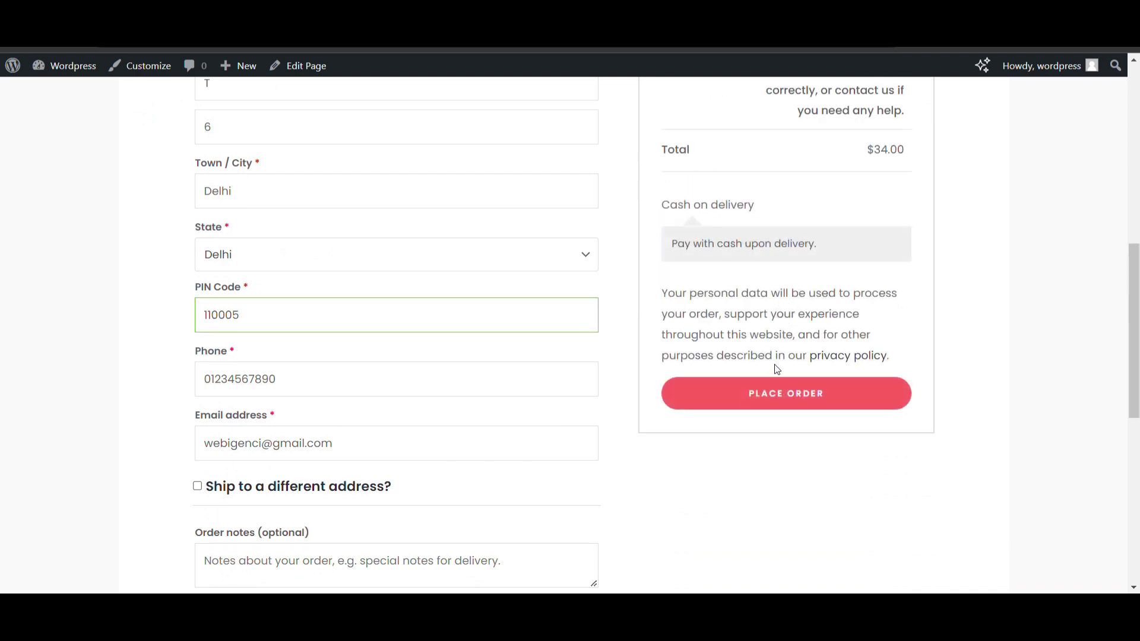
{"action": "left_click", "coordinate": [769, 392]}
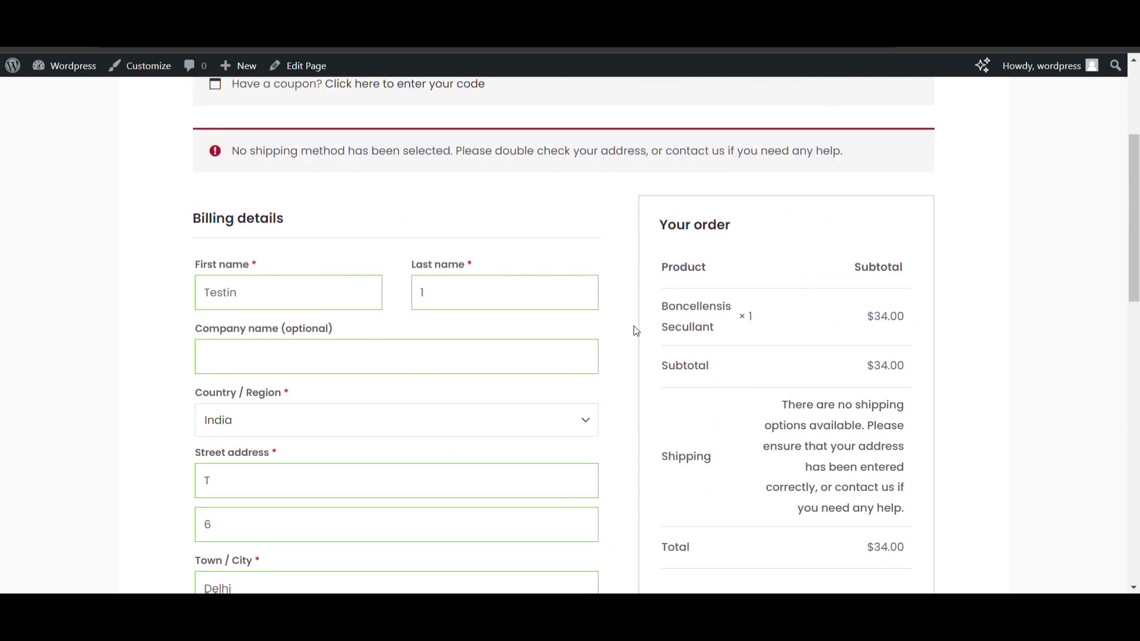
{"action": "scroll", "coordinate": [636, 330], "scroll_direction": "down", "scroll_amount": 5}
{"action": "left_click", "coordinate": [293, 326]}
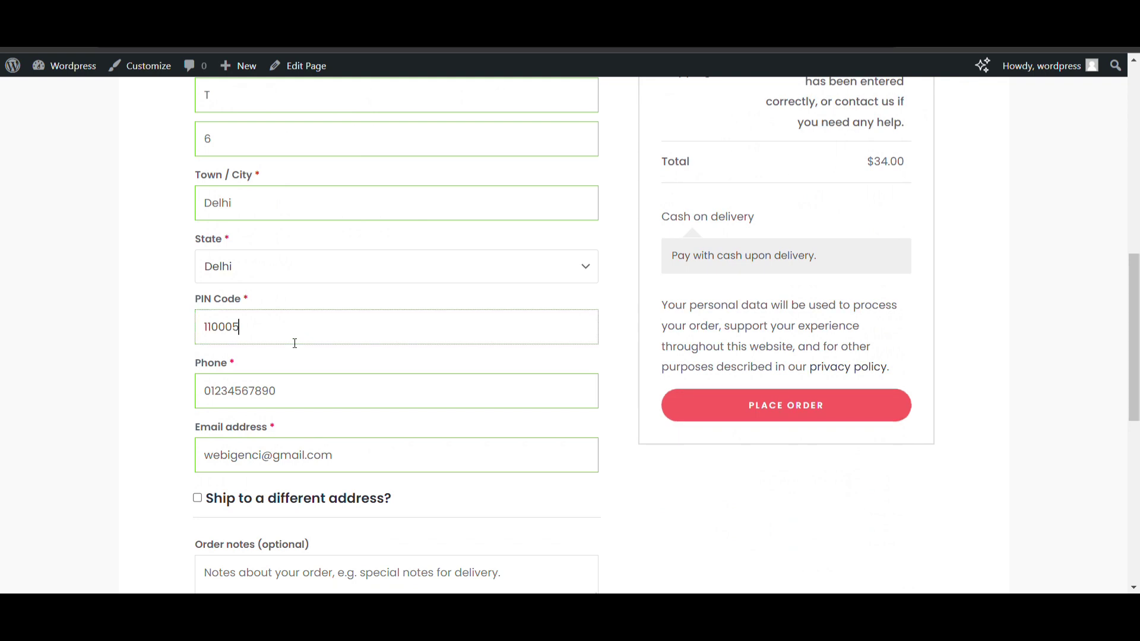
{"action": "scroll", "coordinate": [364, 355], "scroll_direction": "up", "scroll_amount": 10}
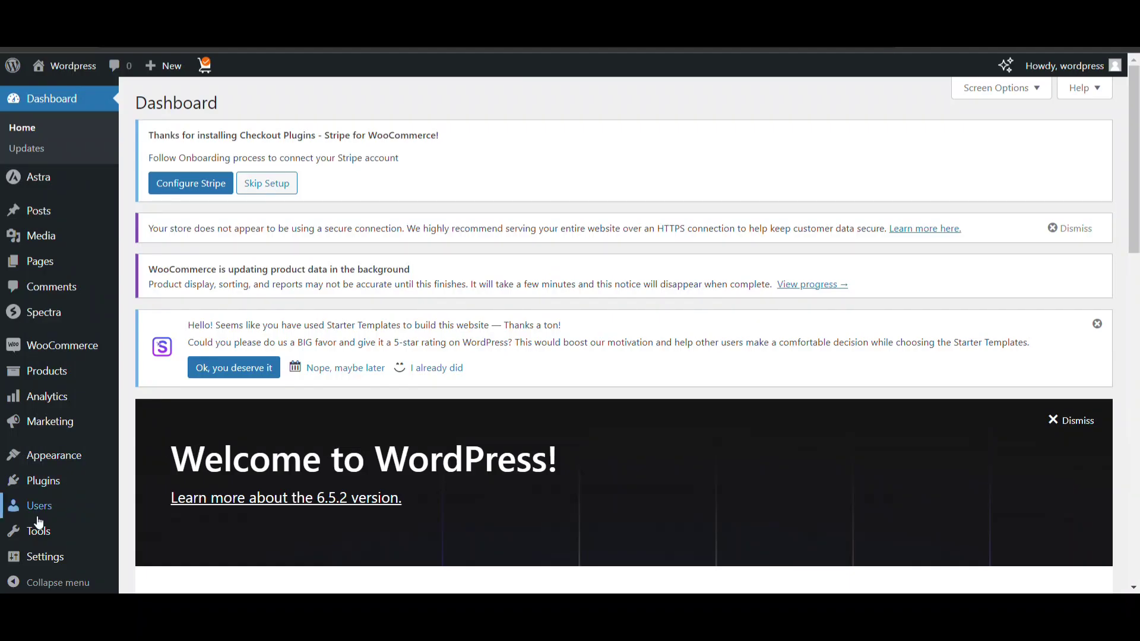
Search the plugin directory for 'pincode checker'
{"action": "scroll", "coordinate": [36, 526], "scroll_direction": "down", "scroll_amount": 4}
{"action": "mouse_move", "coordinate": [47, 485]}
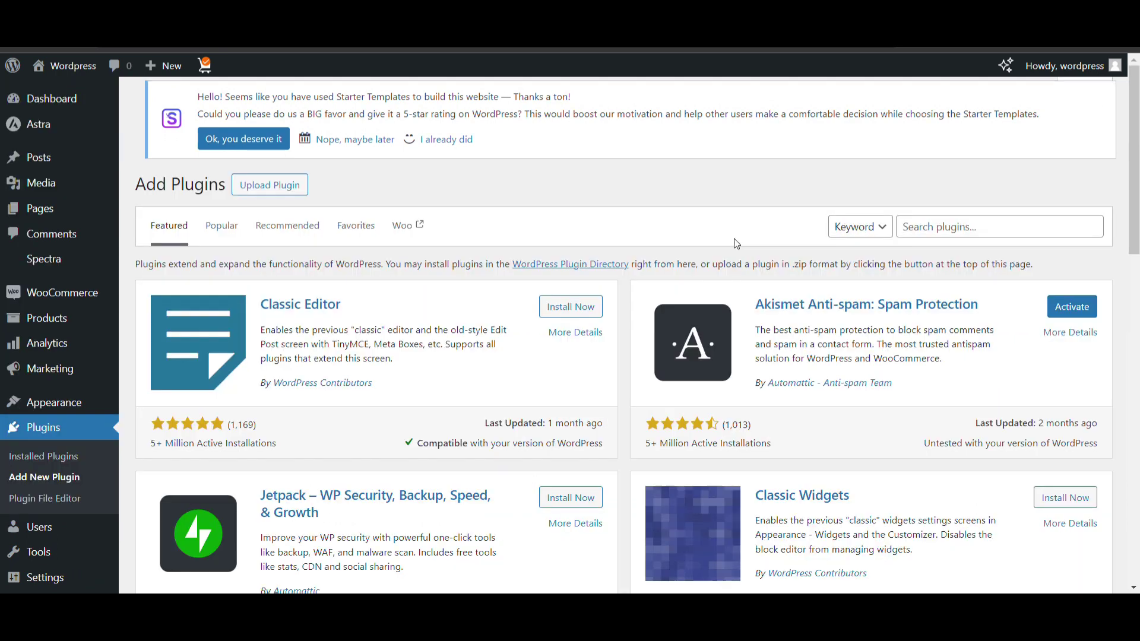
{"action": "left_click", "coordinate": [969, 238]}
{"action": "type", "text": "p"}
{"action": "type", "text": "incode ch"}
{"action": "type", "text": "ekce"}
{"action": "key", "text": "BackSpace"}
{"action": "key", "text": "BackSpace"}
{"action": "key", "text": "BackSpace"}
{"action": "type", "text": "cker"}
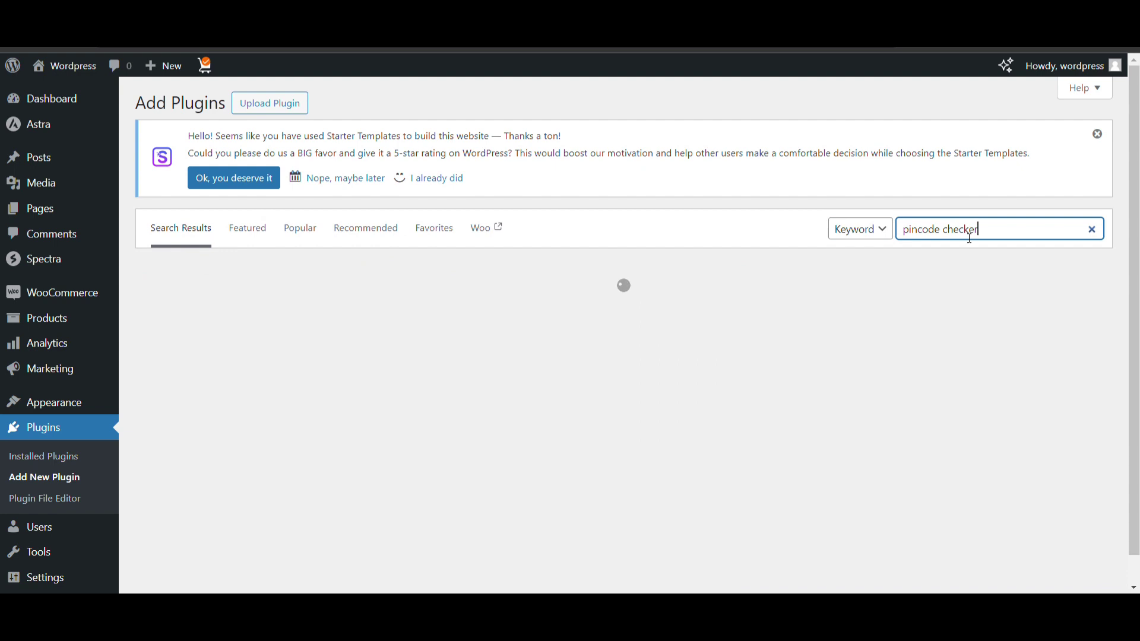
Install and activate iNext Woo Pincode Checker from the search results
{"action": "scroll", "coordinate": [582, 219], "scroll_direction": "down", "scroll_amount": 2}
{"action": "left_click", "coordinate": [580, 186]}
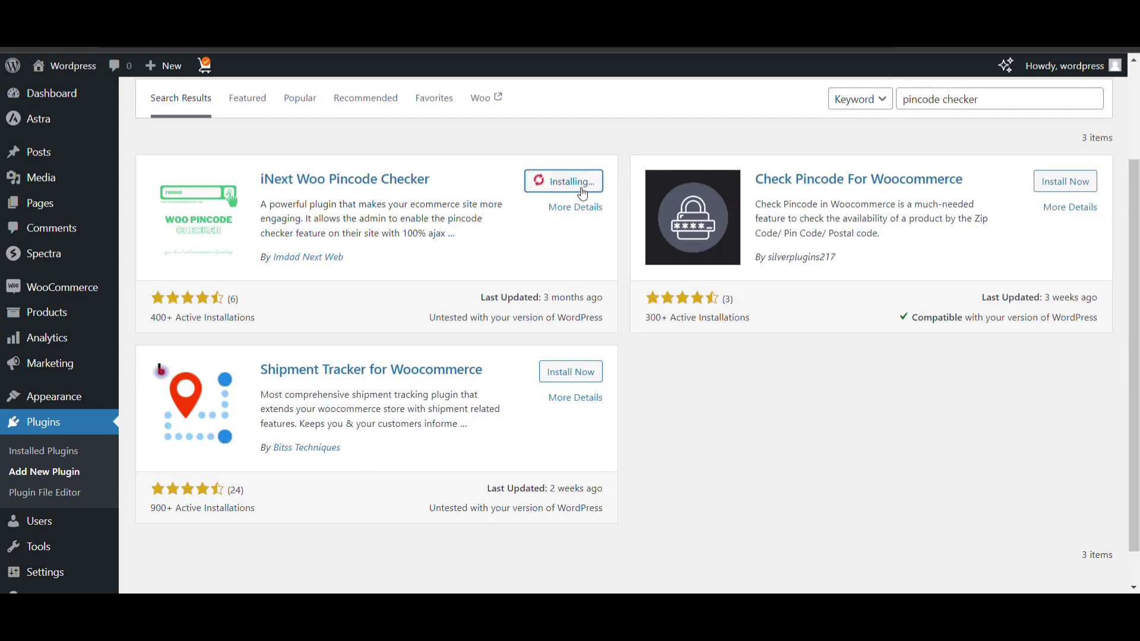
{"action": "scroll", "coordinate": [579, 190], "scroll_direction": "up", "scroll_amount": 1}
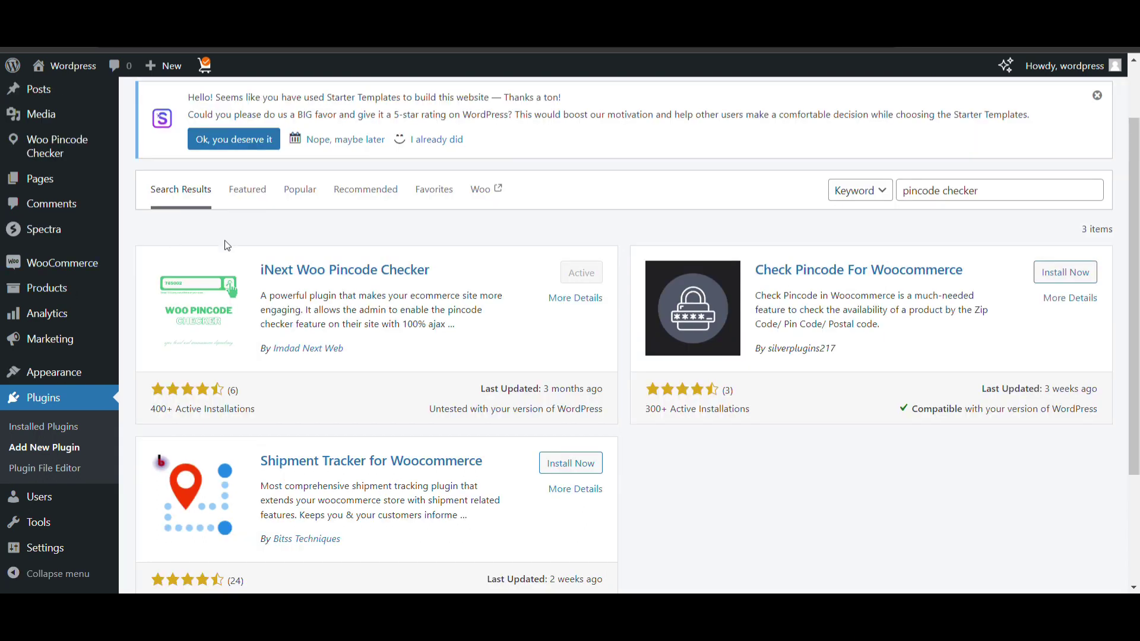
{"action": "scroll", "coordinate": [32, 336], "scroll_direction": "up", "scroll_amount": 2}
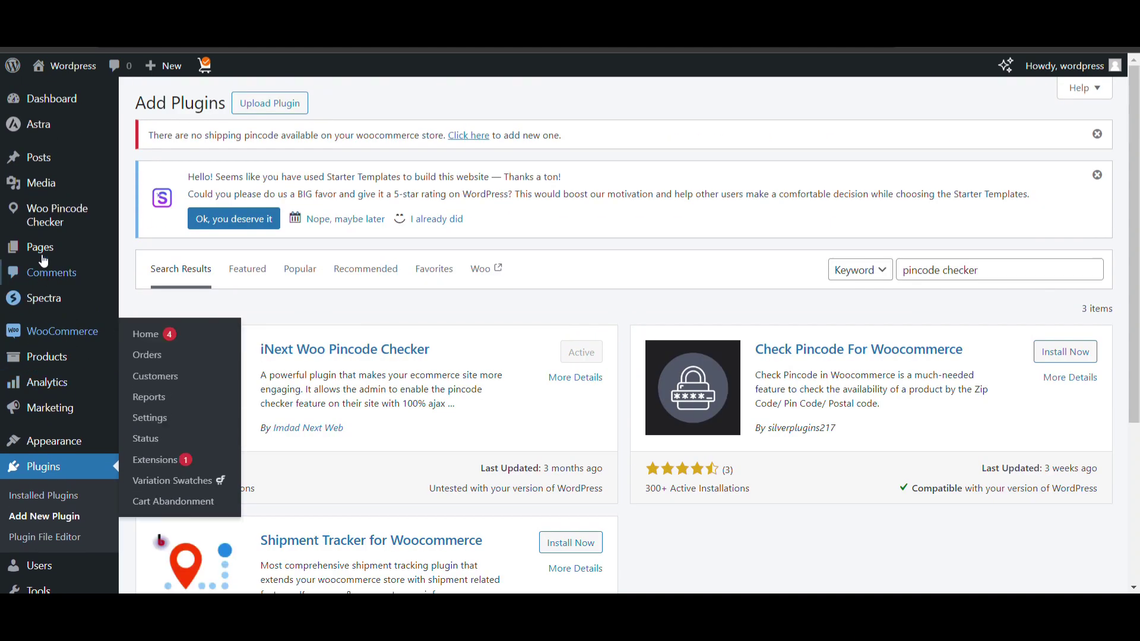
{"action": "mouse_move", "coordinate": [65, 218]}
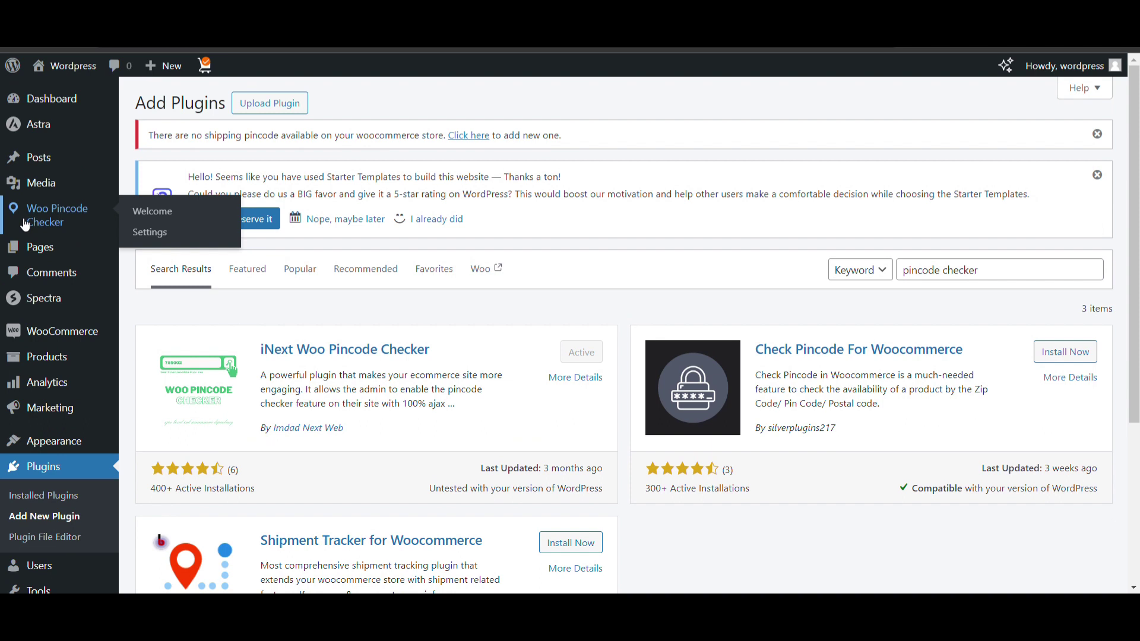
Open the Woo Pincode Checker Welcome page and scroll through its features and setup steps
{"action": "left_click", "coordinate": [26, 224]}
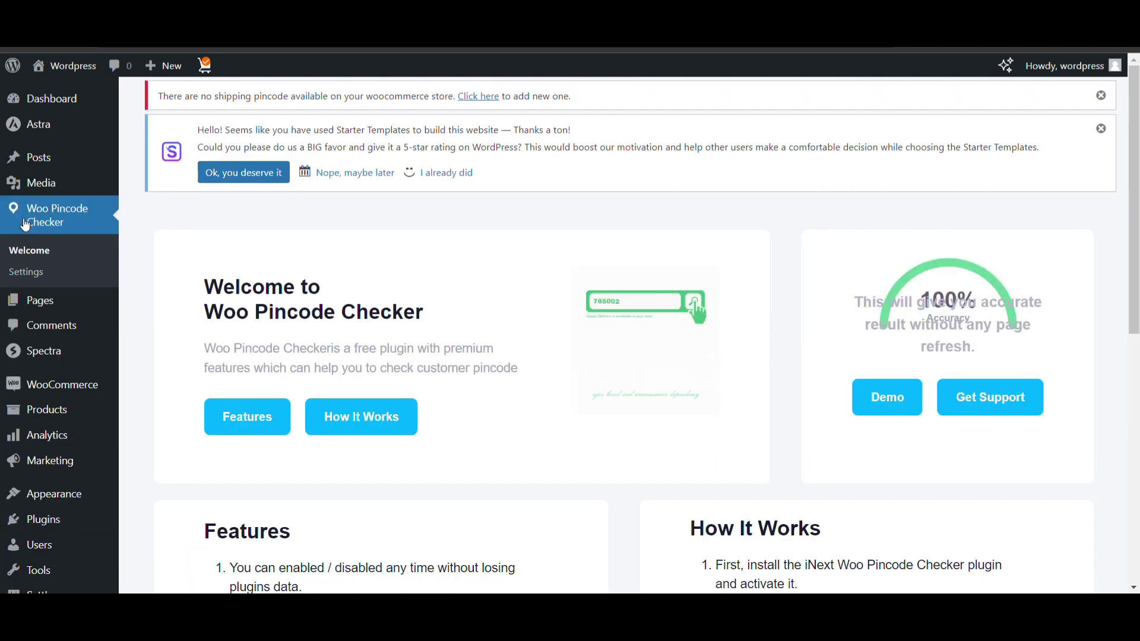
{"action": "scroll", "coordinate": [24, 235], "scroll_direction": "down", "scroll_amount": 1}
{"action": "scroll", "coordinate": [330, 301], "scroll_direction": "down", "scroll_amount": 1}
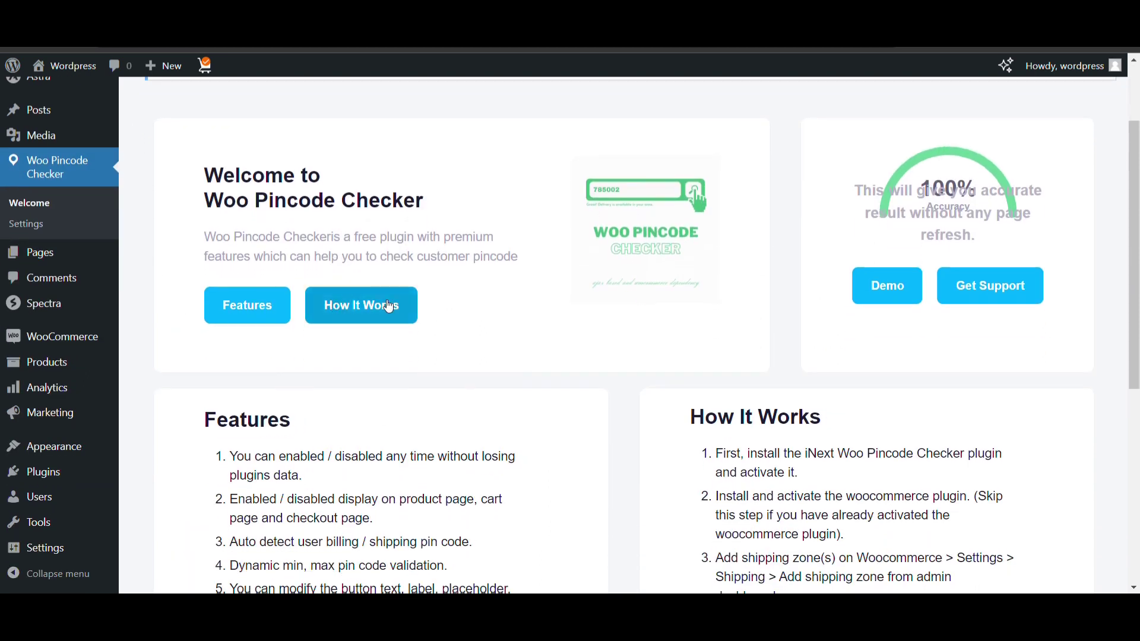
{"action": "scroll", "coordinate": [381, 251], "scroll_direction": "down", "scroll_amount": 1}
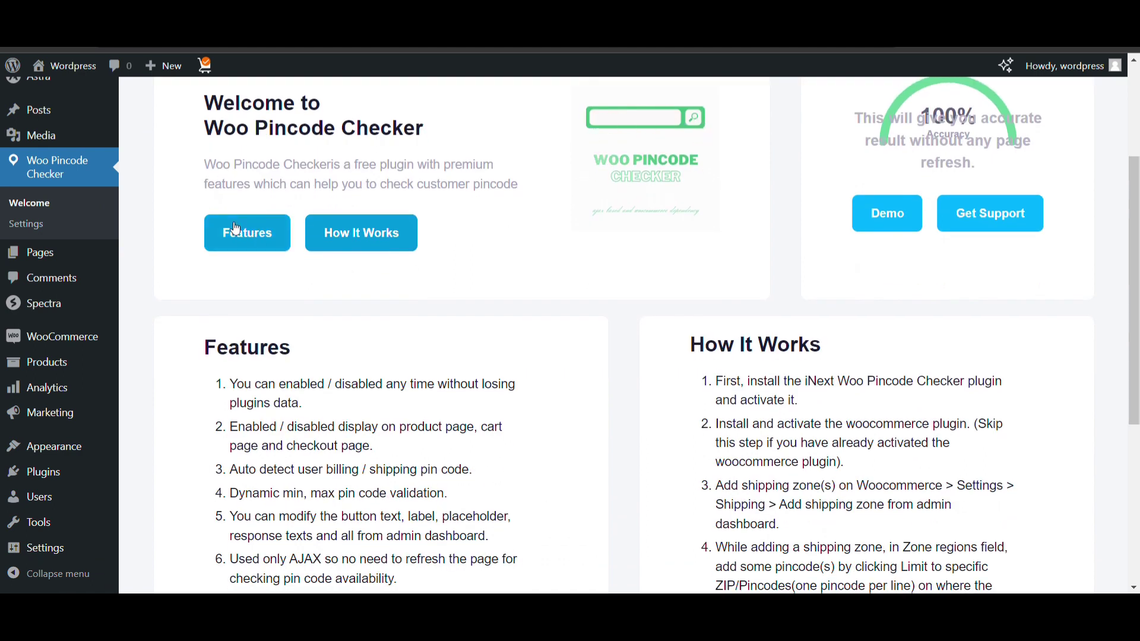
Open the General settings and review the Display on product page option
{"action": "left_click", "coordinate": [45, 226]}
{"action": "scroll", "coordinate": [199, 335], "scroll_direction": "down", "scroll_amount": 2}
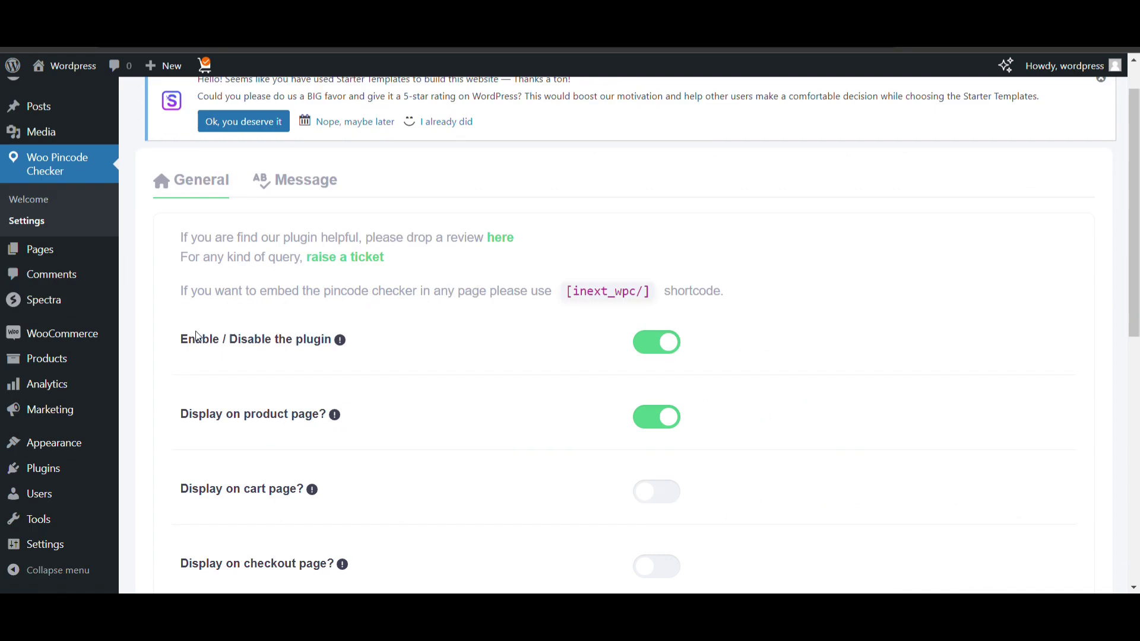
{"action": "scroll", "coordinate": [370, 331], "scroll_direction": "down", "scroll_amount": 1}
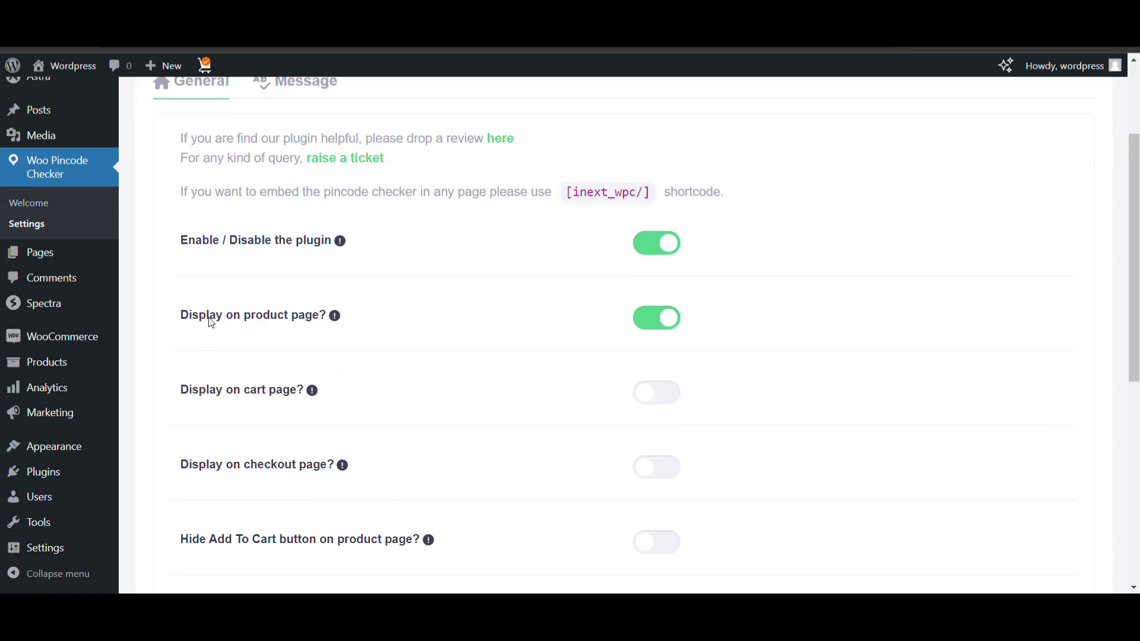
{"action": "left_click_drag", "start_coordinate": [179, 313], "coordinate": [329, 329]}
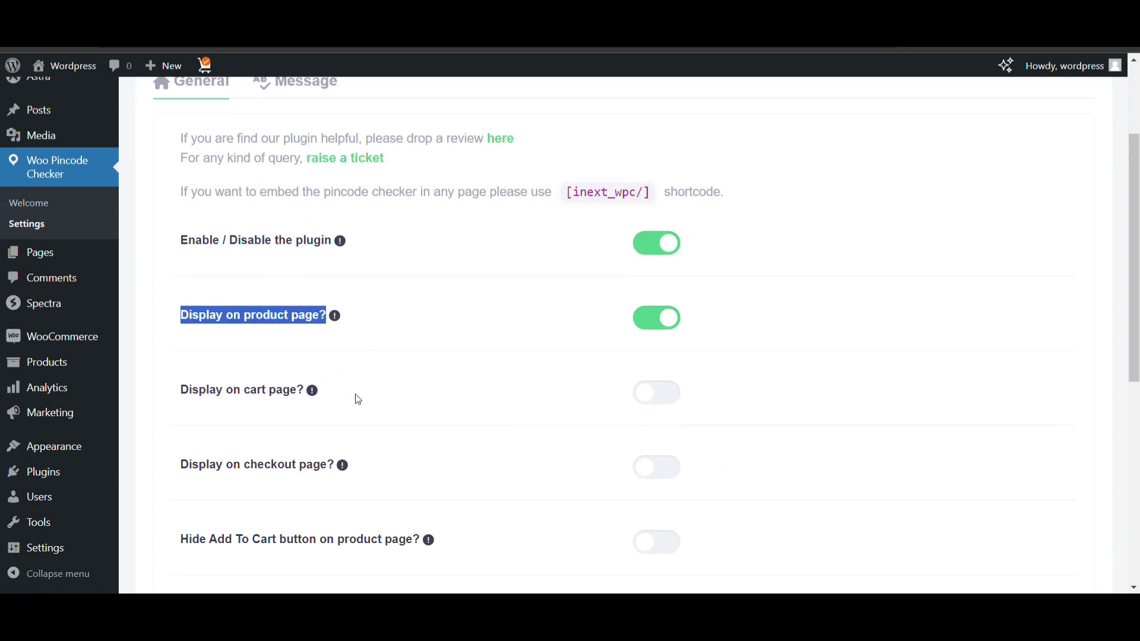
{"action": "scroll", "coordinate": [355, 399], "scroll_direction": "down", "scroll_amount": 1}
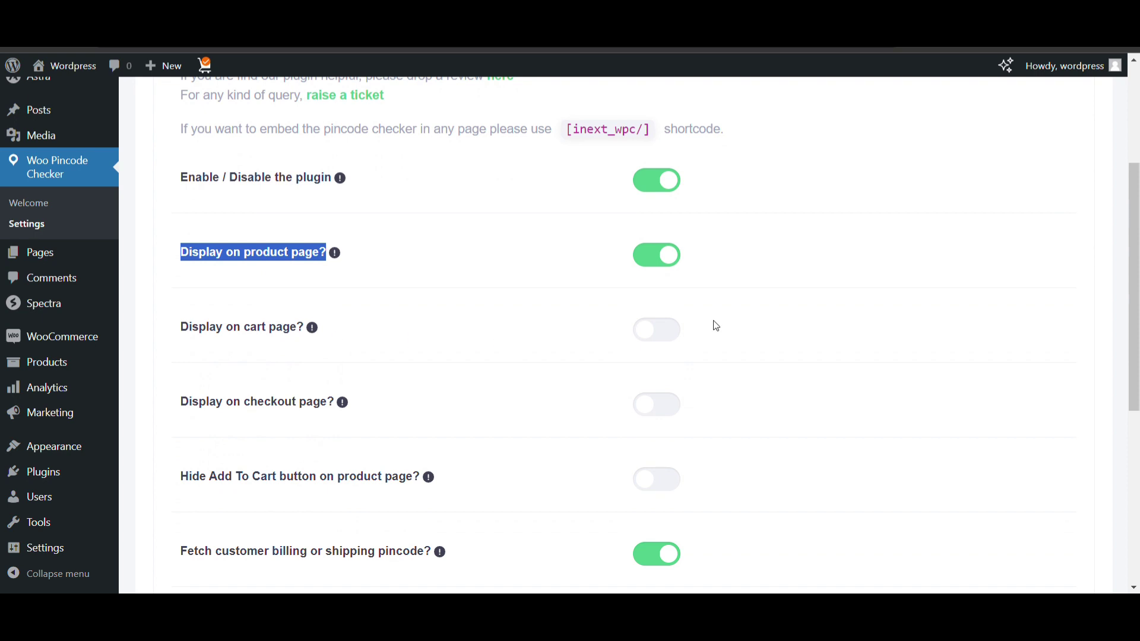
Go through the cart, checkout and Hide Add To Cart toggles, leaving Hide Add To Cart off
{"action": "left_click", "coordinate": [659, 335]}
{"action": "left_click", "coordinate": [667, 409]}
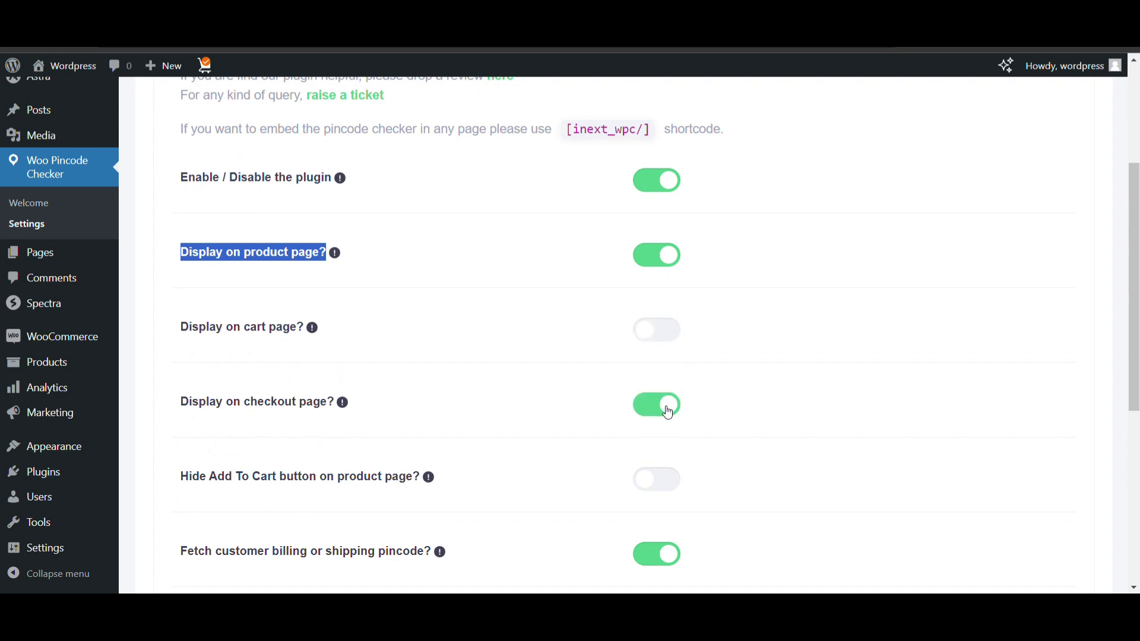
{"action": "scroll", "coordinate": [666, 410], "scroll_direction": "down", "scroll_amount": 1}
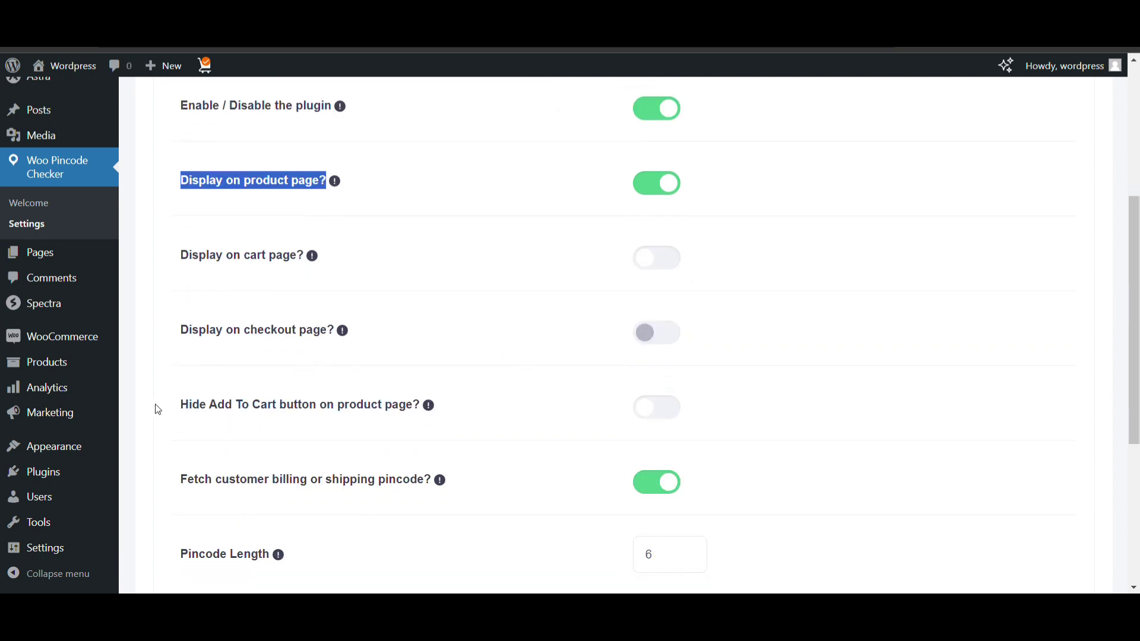
{"action": "left_click_drag", "start_coordinate": [158, 410], "coordinate": [414, 420]}
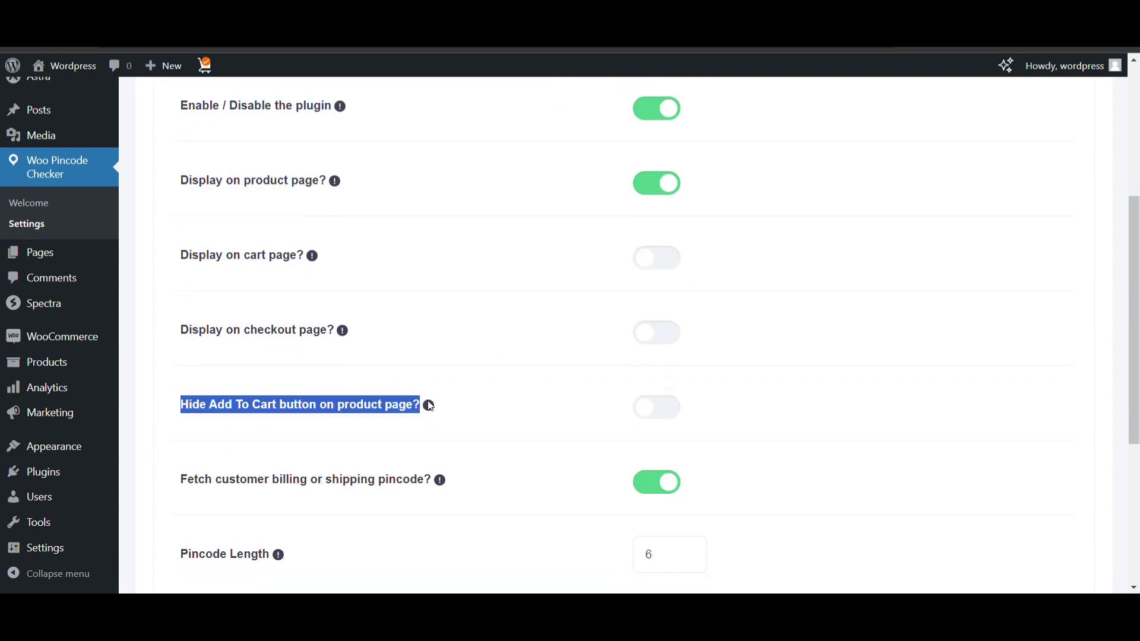
{"action": "left_click", "coordinate": [433, 412]}
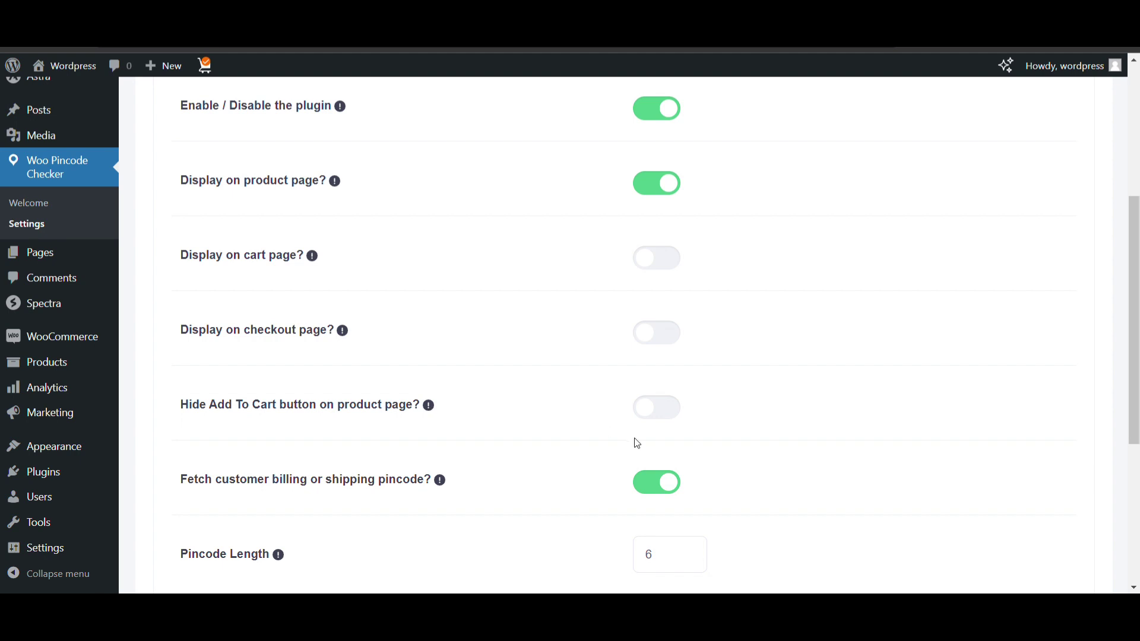
{"action": "scroll", "coordinate": [636, 440], "scroll_direction": "down", "scroll_amount": 1}
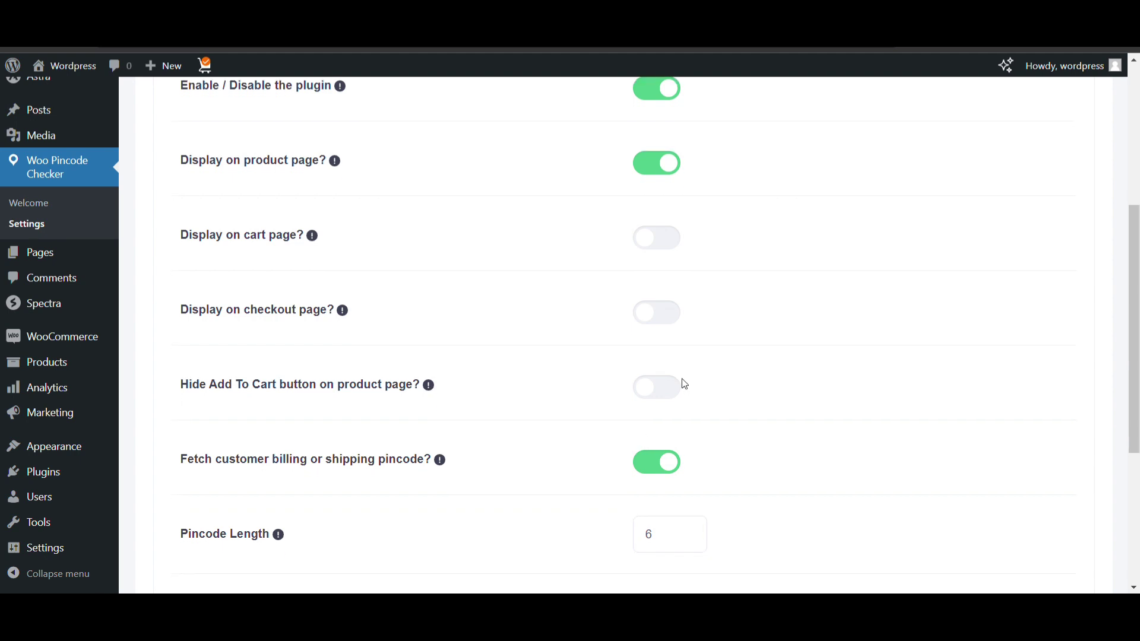
{"action": "left_click", "coordinate": [665, 392]}
{"action": "left_click", "coordinate": [665, 391]}
Save the General settings and highlight the [inext_wpc/] shortcode
{"action": "scroll", "coordinate": [514, 436], "scroll_direction": "down", "scroll_amount": 3}
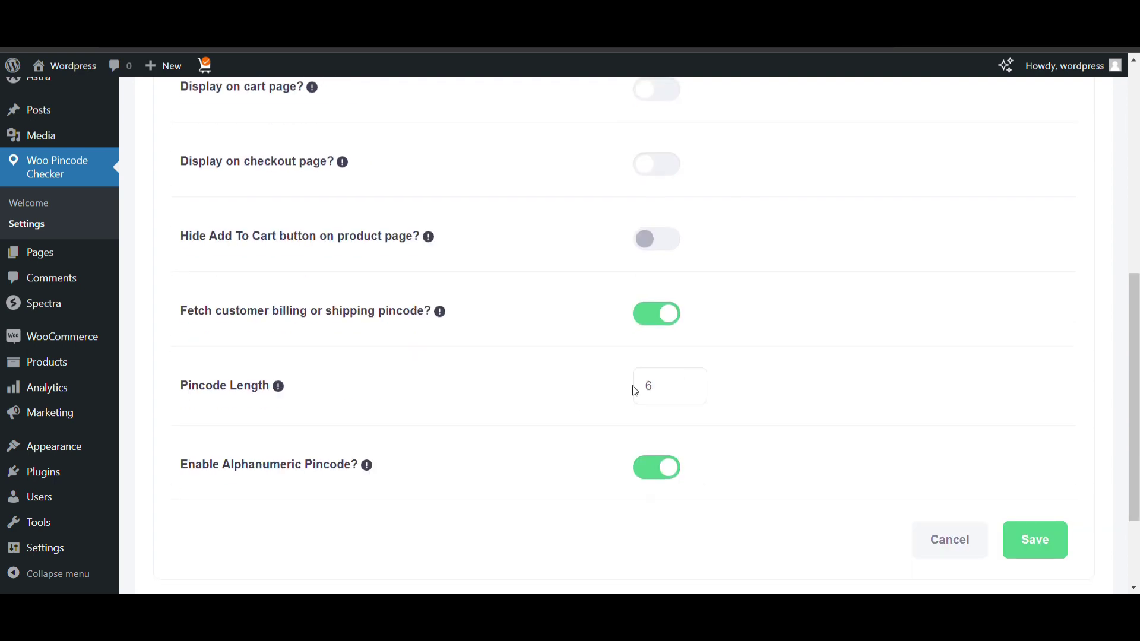
{"action": "scroll", "coordinate": [641, 386], "scroll_direction": "down", "scroll_amount": 2}
{"action": "scroll", "coordinate": [558, 400], "scroll_direction": "down", "scroll_amount": 1}
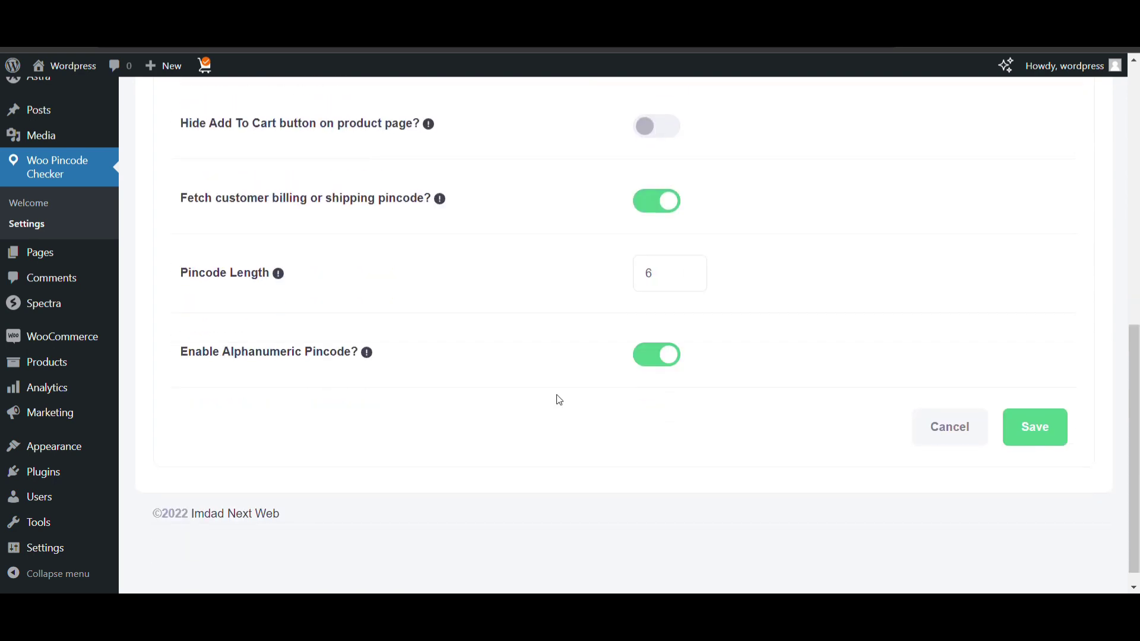
{"action": "scroll", "coordinate": [590, 412], "scroll_direction": "up", "scroll_amount": 10}
{"action": "scroll", "coordinate": [590, 413], "scroll_direction": "down", "scroll_amount": 4}
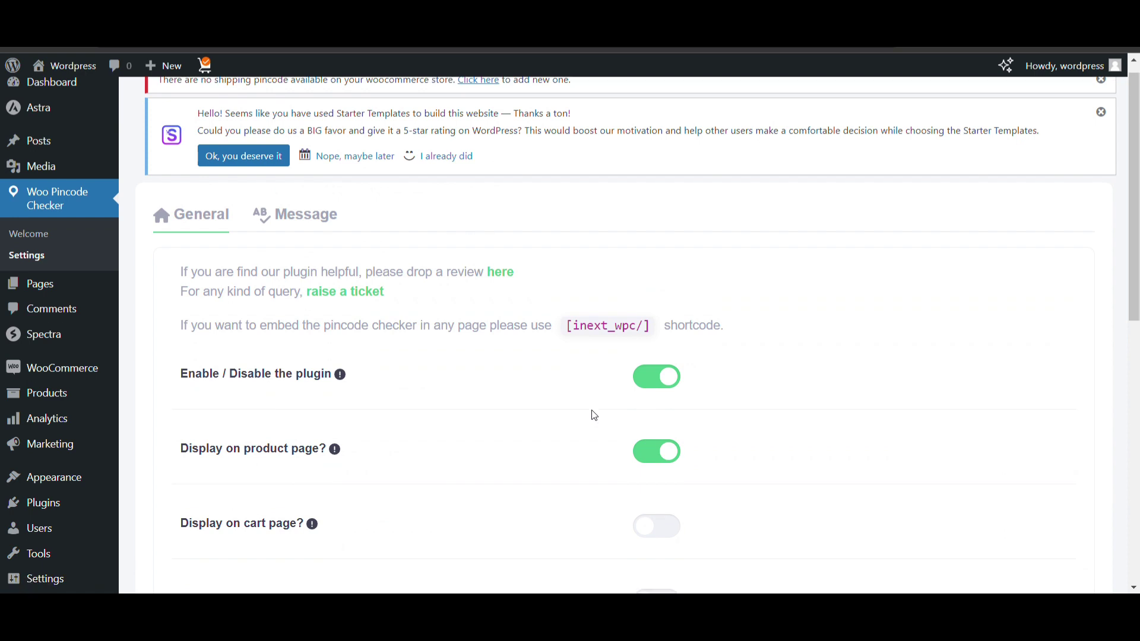
{"action": "scroll", "coordinate": [896, 421], "scroll_direction": "up", "scroll_amount": 4}
{"action": "scroll", "coordinate": [894, 425], "scroll_direction": "down", "scroll_amount": 5}
{"action": "scroll", "coordinate": [1001, 474], "scroll_direction": "up", "scroll_amount": 5}
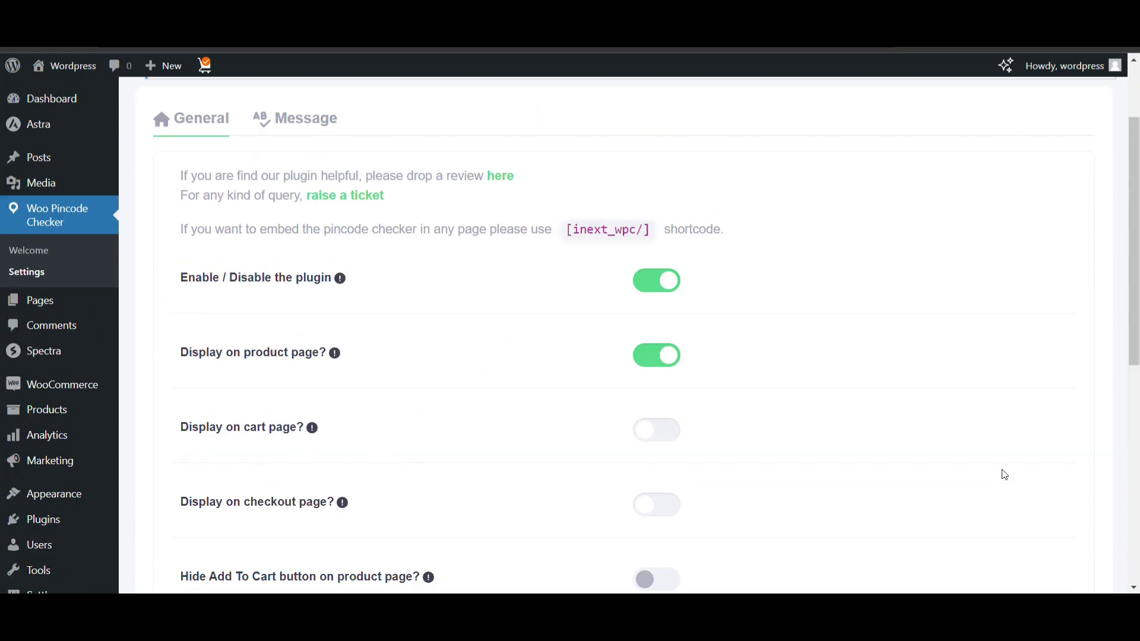
{"action": "scroll", "coordinate": [782, 448], "scroll_direction": "down", "scroll_amount": 10}
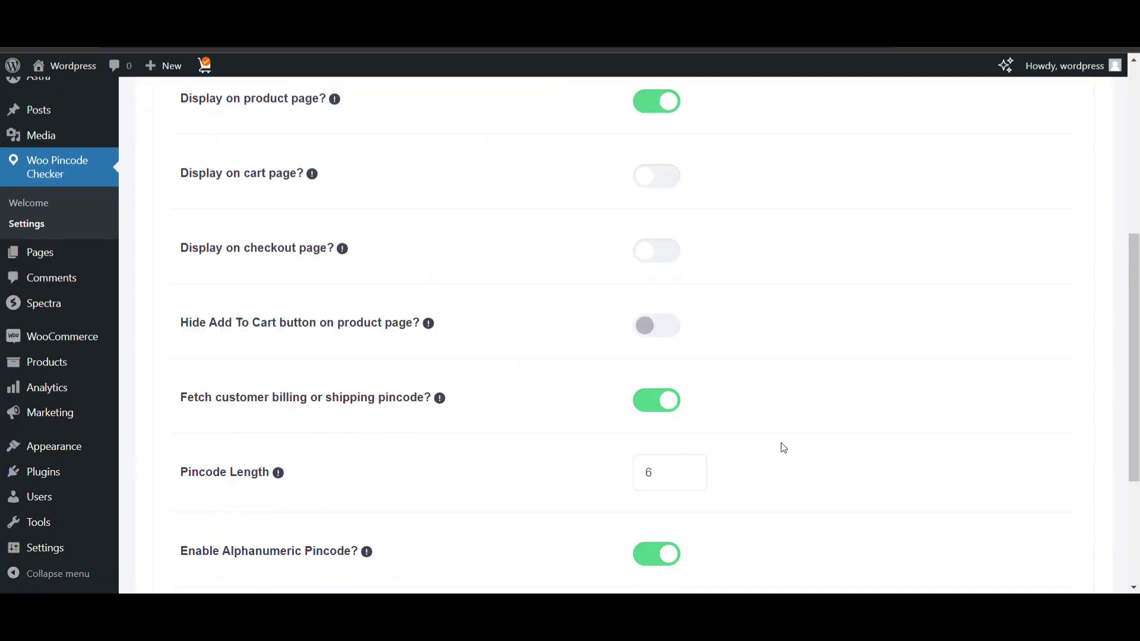
{"action": "left_click", "coordinate": [1043, 409]}
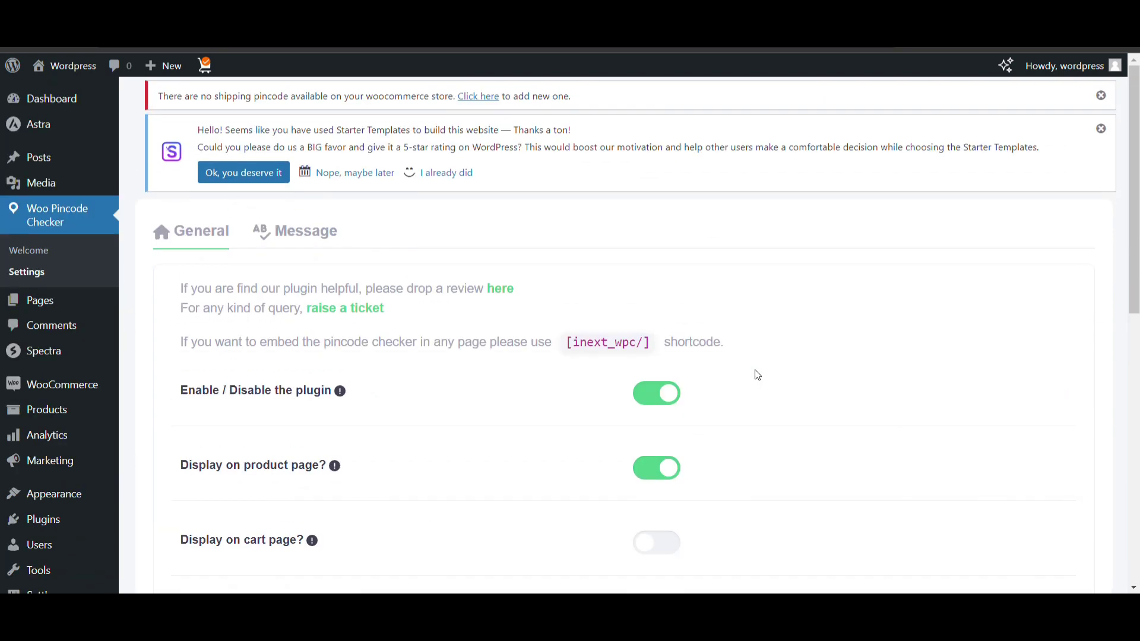
{"action": "left_click_drag", "start_coordinate": [567, 344], "coordinate": [657, 355]}
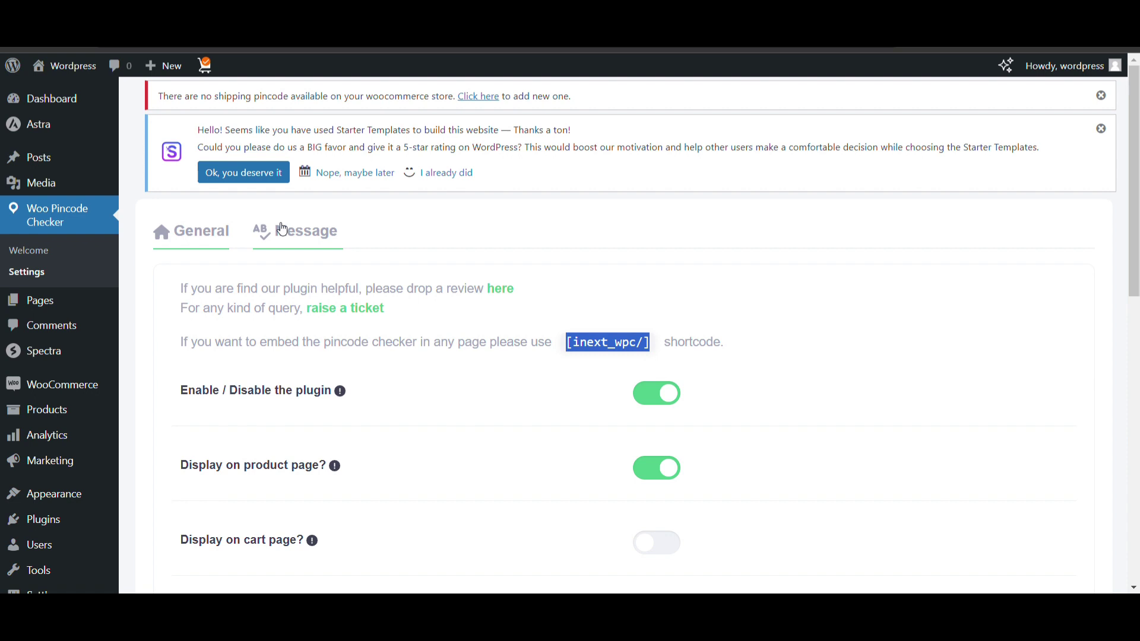
Review the Message tab's field label, placeholder, Check button text and delivery messages
{"action": "left_click", "coordinate": [277, 240]}
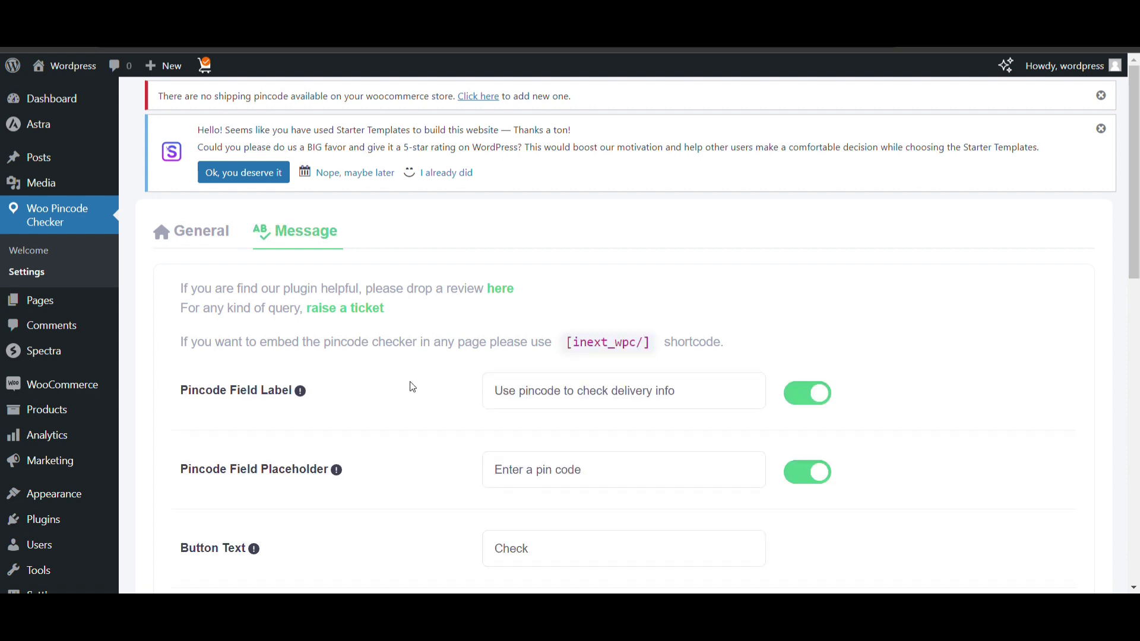
{"action": "scroll", "coordinate": [413, 387], "scroll_direction": "down", "scroll_amount": 1}
{"action": "left_click", "coordinate": [641, 357]}
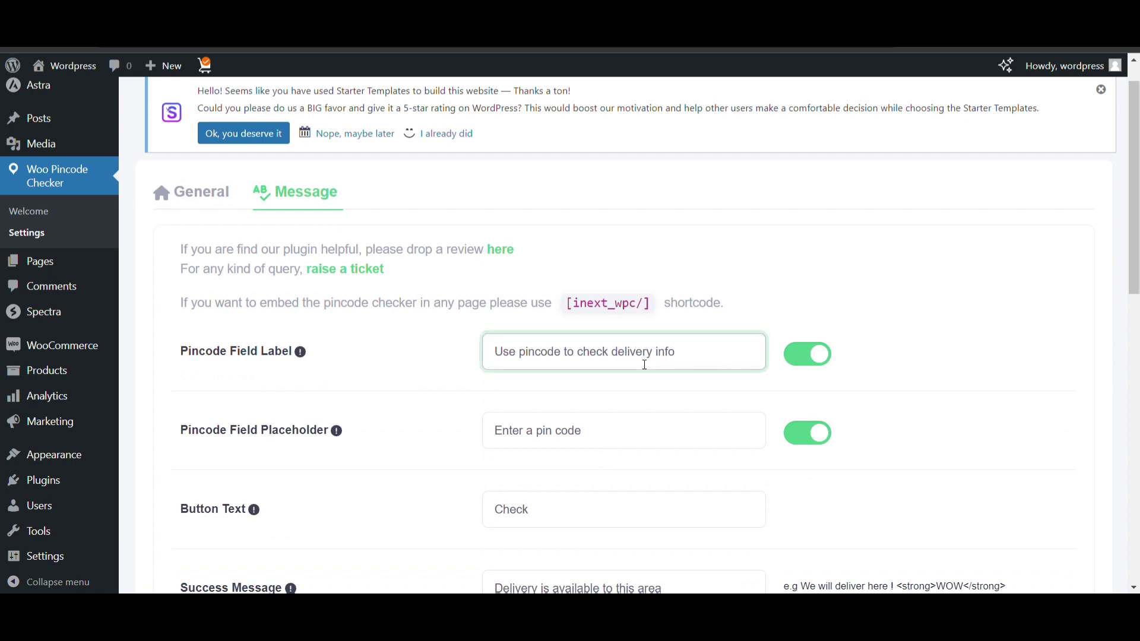
{"action": "scroll", "coordinate": [412, 392], "scroll_direction": "down", "scroll_amount": 3}
{"action": "scroll", "coordinate": [413, 393], "scroll_direction": "down", "scroll_amount": 15}
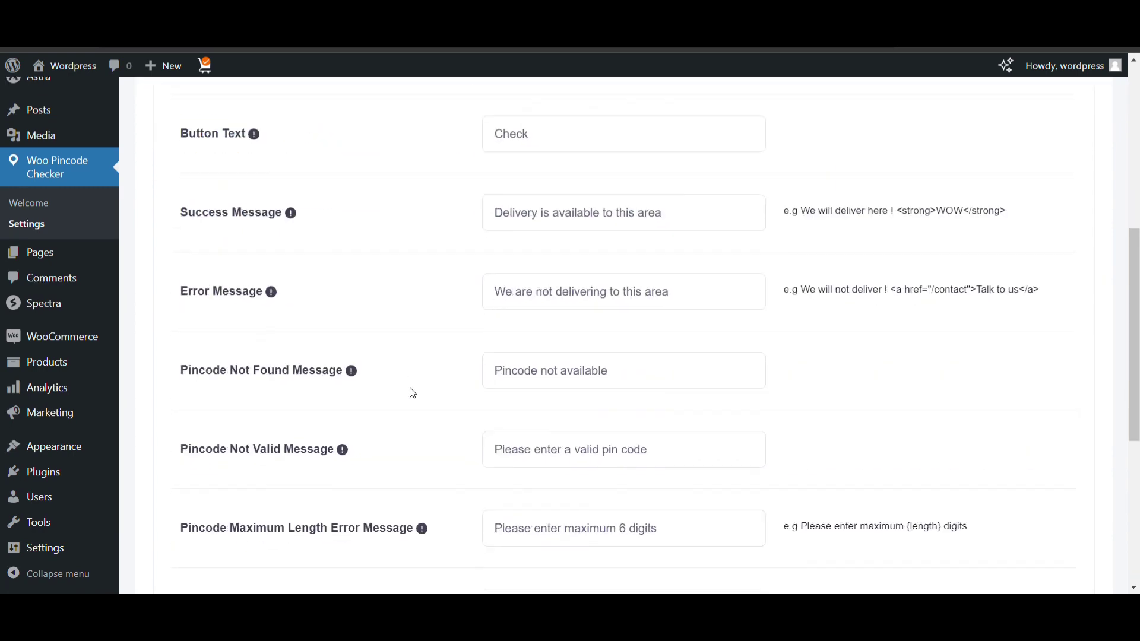
{"action": "scroll", "coordinate": [413, 392], "scroll_direction": "up", "scroll_amount": 18}
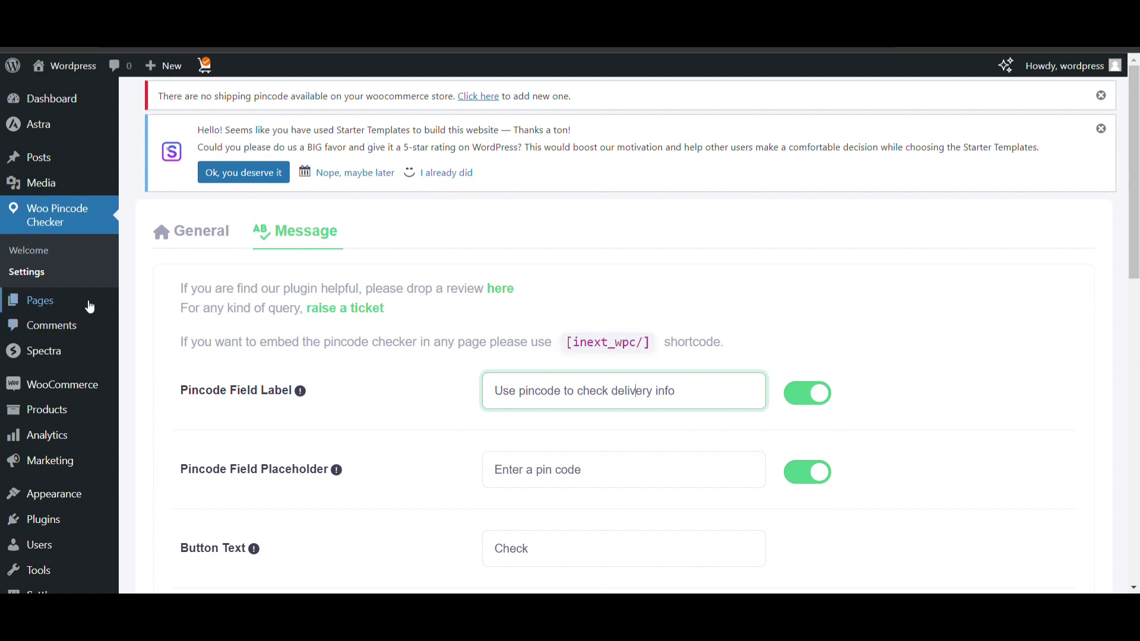
{"action": "mouse_move", "coordinate": [107, 393]}
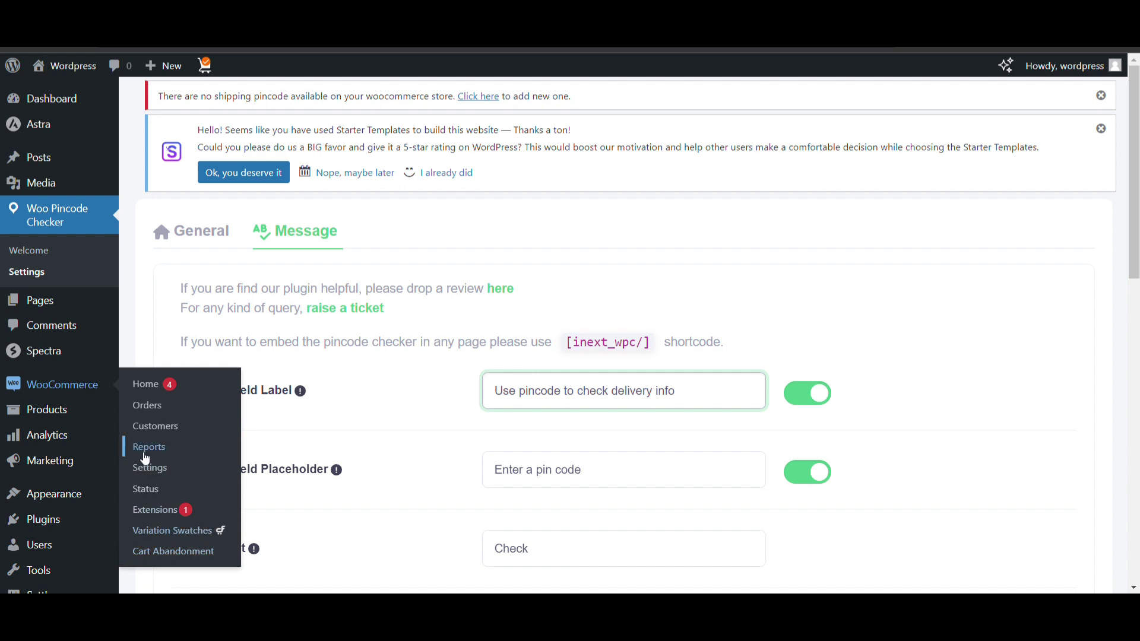
Go to WooCommerce Settings > Shipping and begin a new shipping zone
{"action": "left_click", "coordinate": [172, 480]}
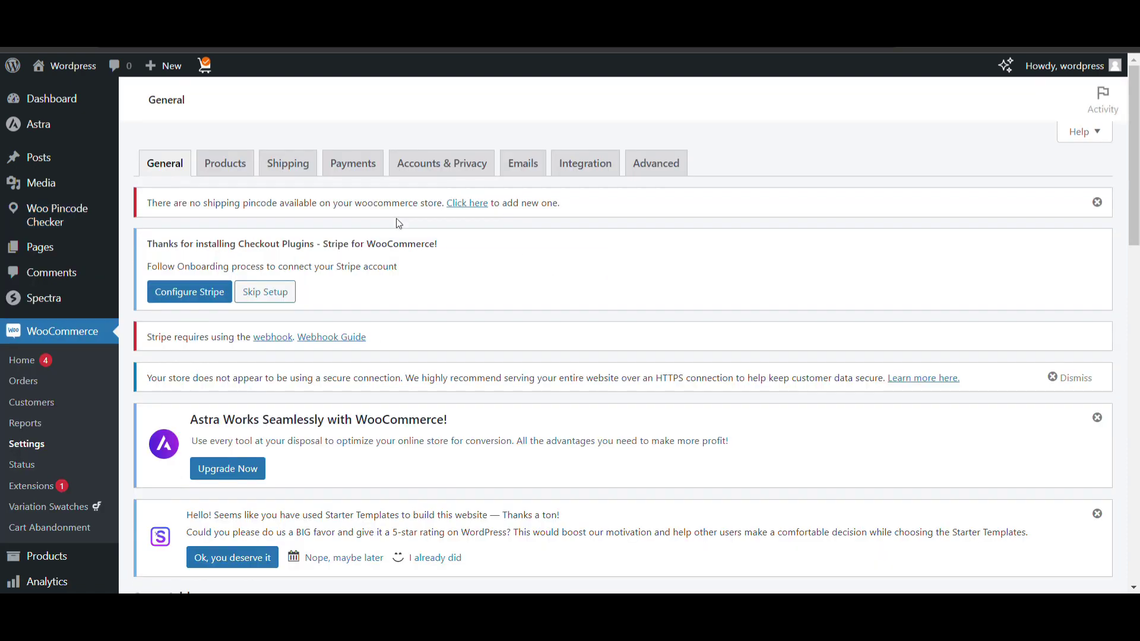
{"action": "left_click", "coordinate": [272, 169]}
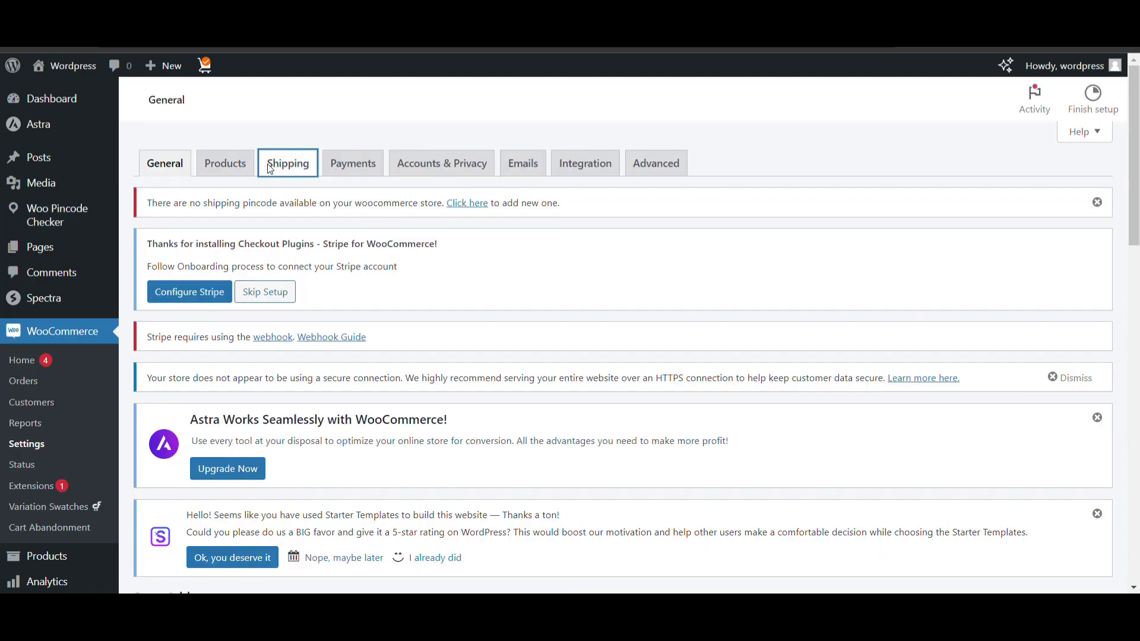
{"action": "left_click", "coordinate": [355, 171]}
{"action": "scroll", "coordinate": [313, 246], "scroll_direction": "down", "scroll_amount": 5}
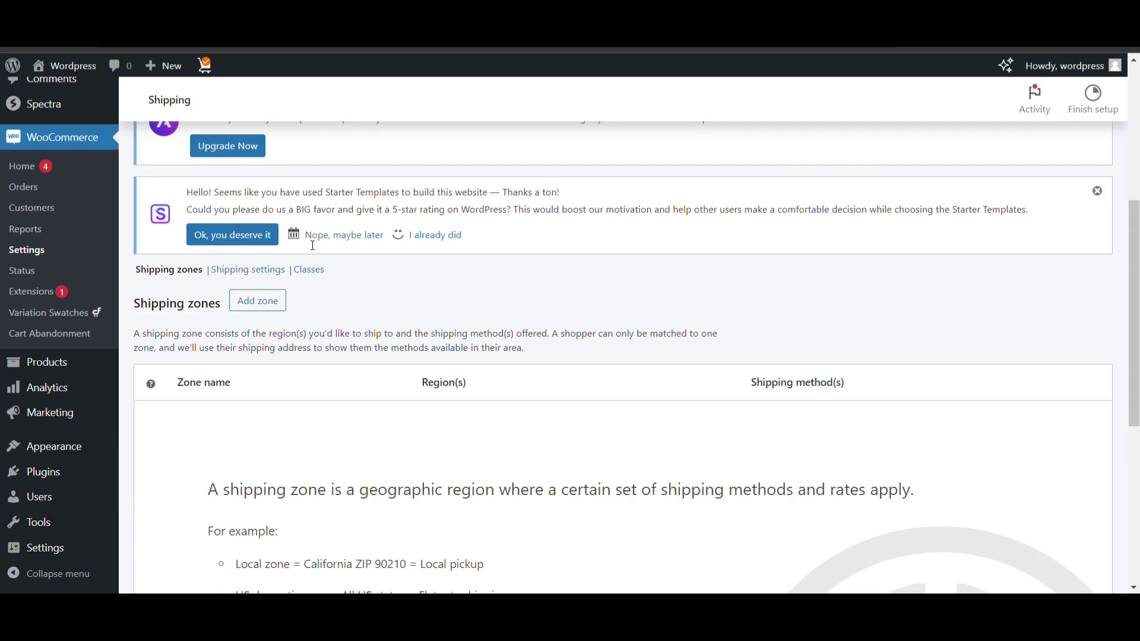
{"action": "scroll", "coordinate": [254, 446], "scroll_direction": "down", "scroll_amount": 5}
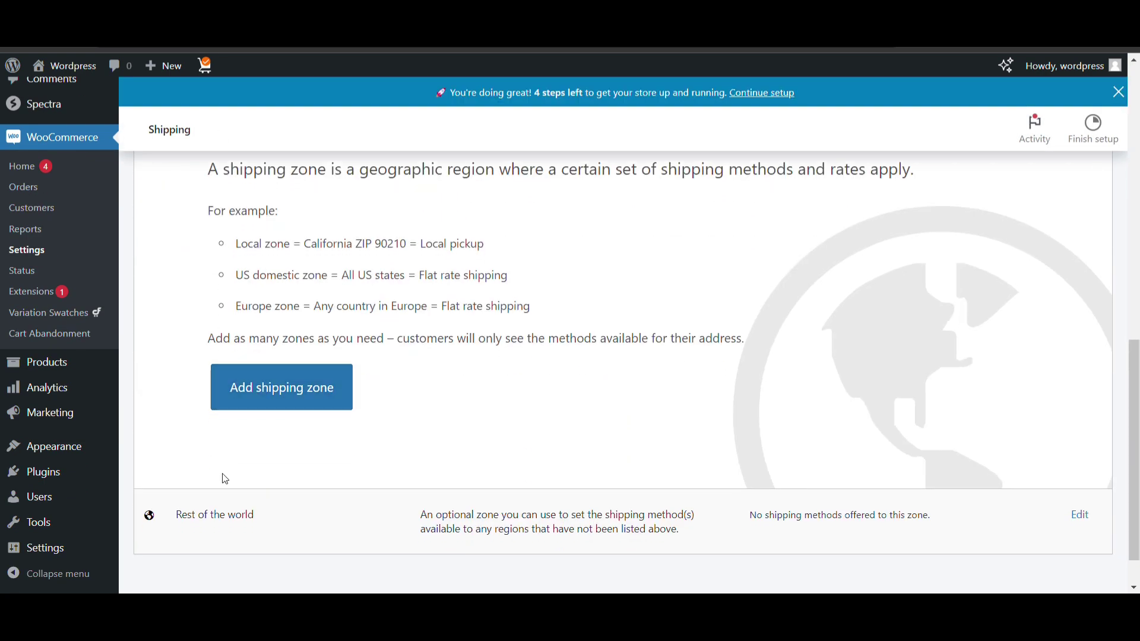
{"action": "left_click", "coordinate": [292, 392]}
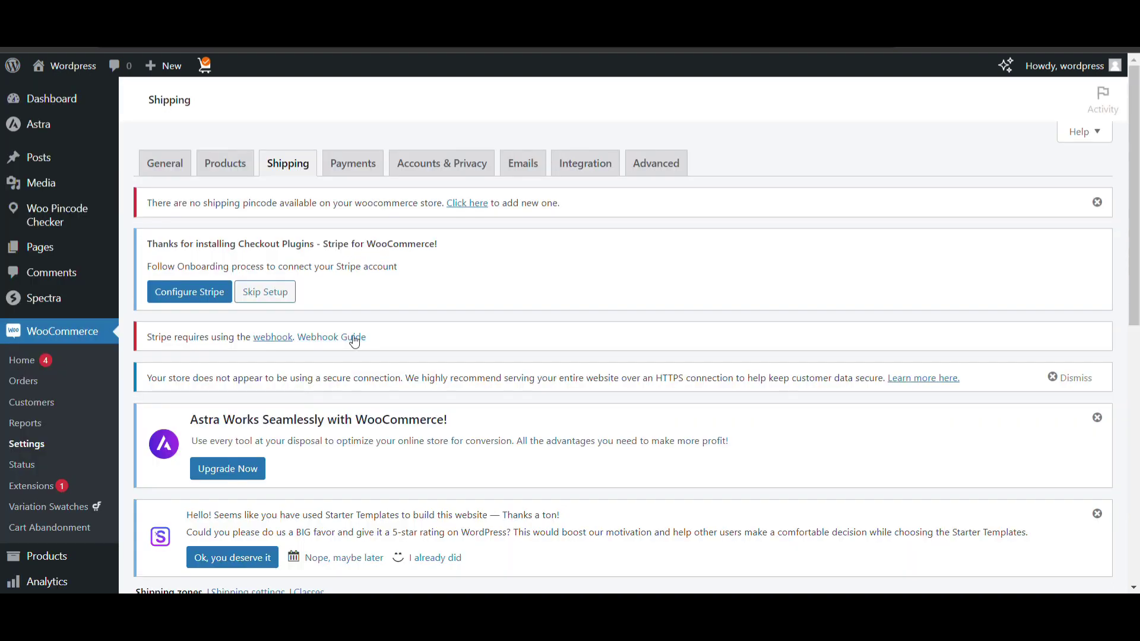
{"action": "scroll", "coordinate": [350, 337], "scroll_direction": "down", "scroll_amount": 6}
Name the new shipping zone 'Pincodes Checker'
{"action": "left_click", "coordinate": [375, 306]}
{"action": "type", "text": "Pincodes Checker"}
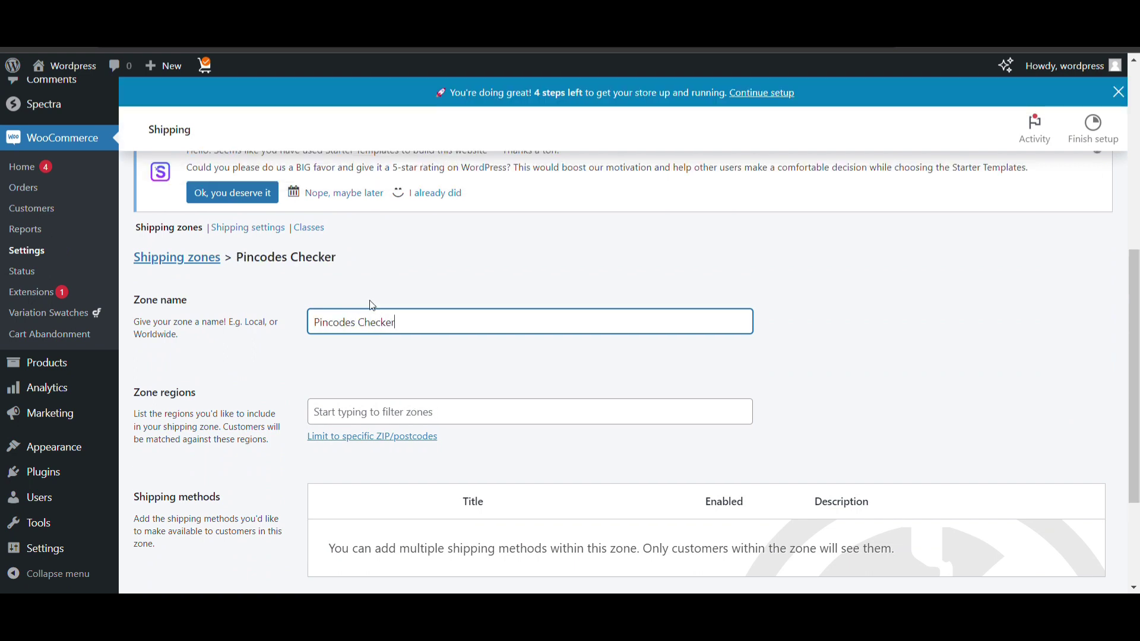
{"action": "scroll", "coordinate": [372, 305], "scroll_direction": "down", "scroll_amount": 3}
Add Delhi, India as the zone's region
{"action": "left_click", "coordinate": [435, 264]}
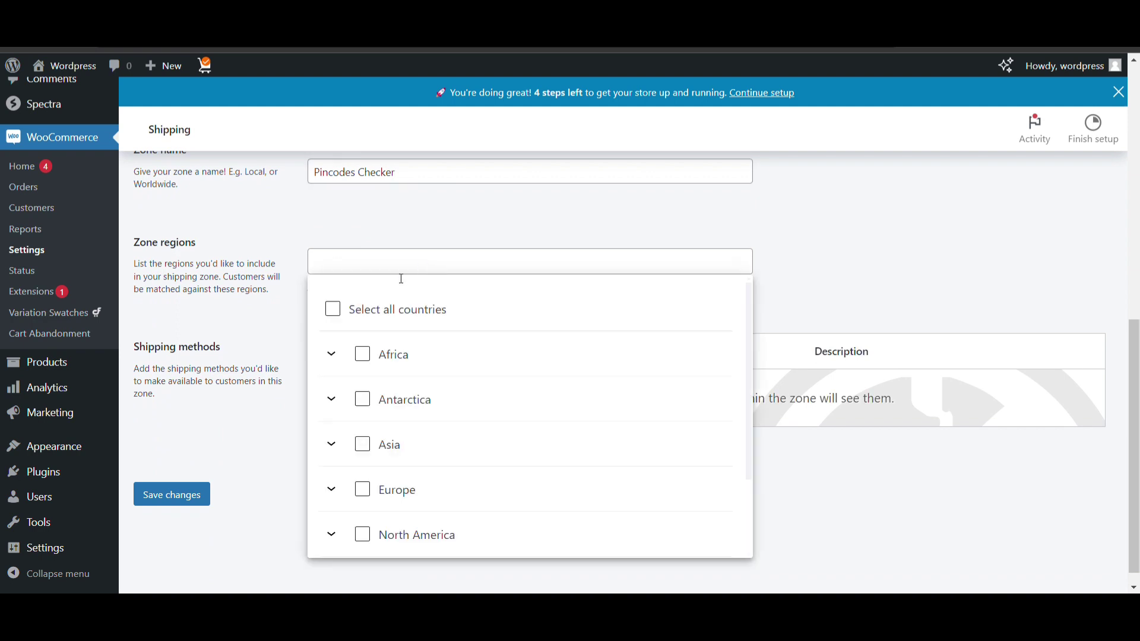
{"action": "type", "text": "indi"}
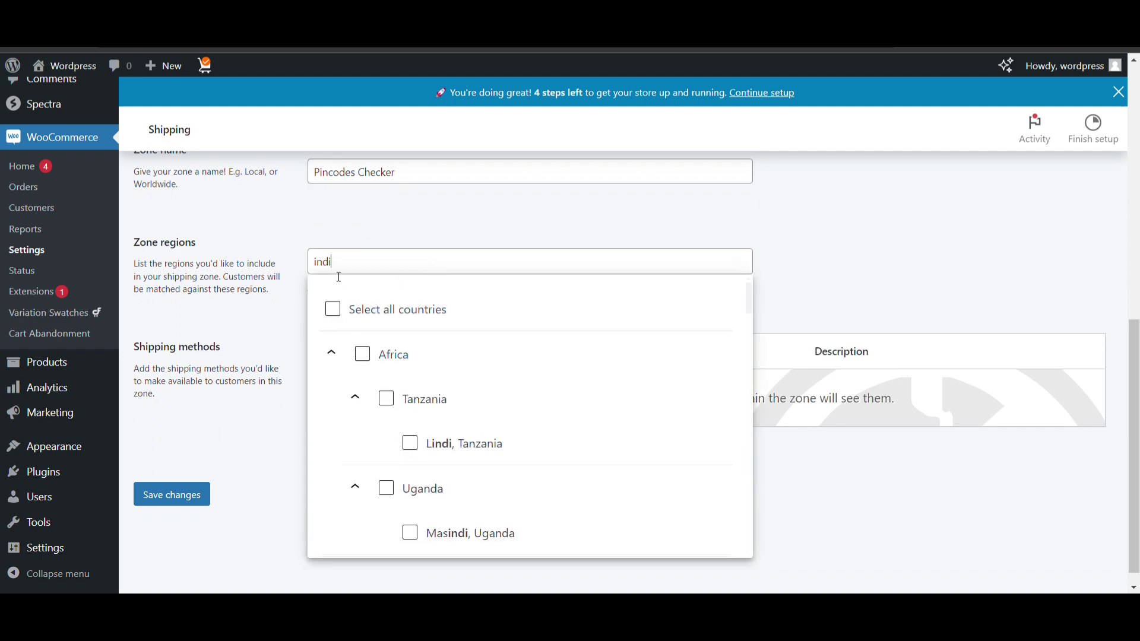
{"action": "type", "text": "a"}
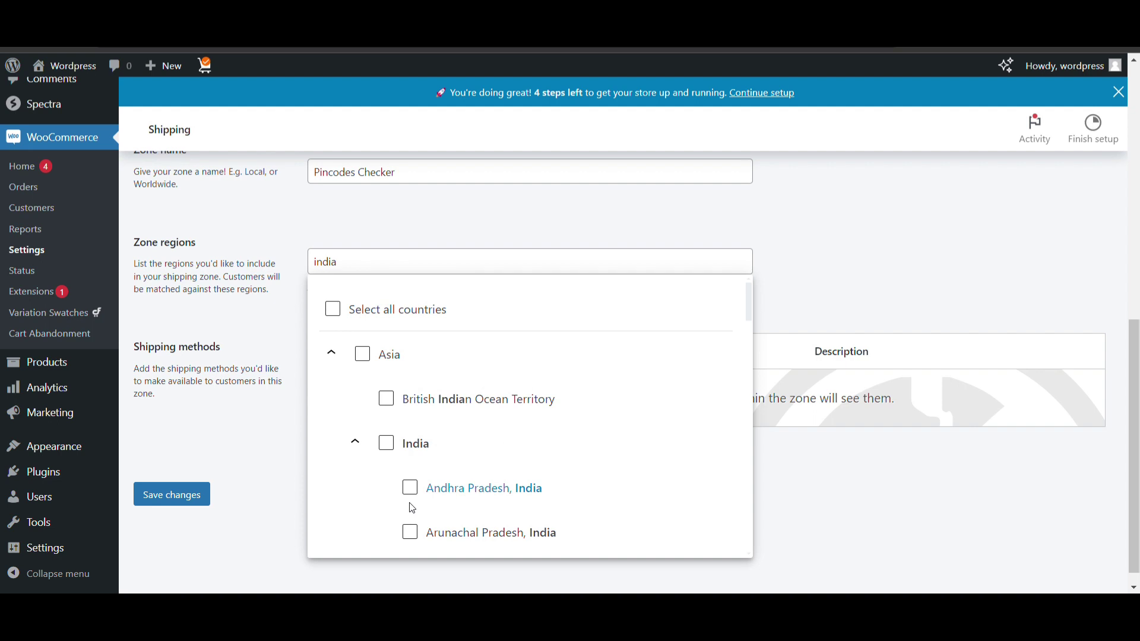
{"action": "key", "text": "BackSpace"}
{"action": "key", "text": "BackSpace"}
{"action": "key", "text": "BackSpace"}
{"action": "key", "text": "BackSpace"}
{"action": "key", "text": "BackSpace"}
{"action": "type", "text": "de"}
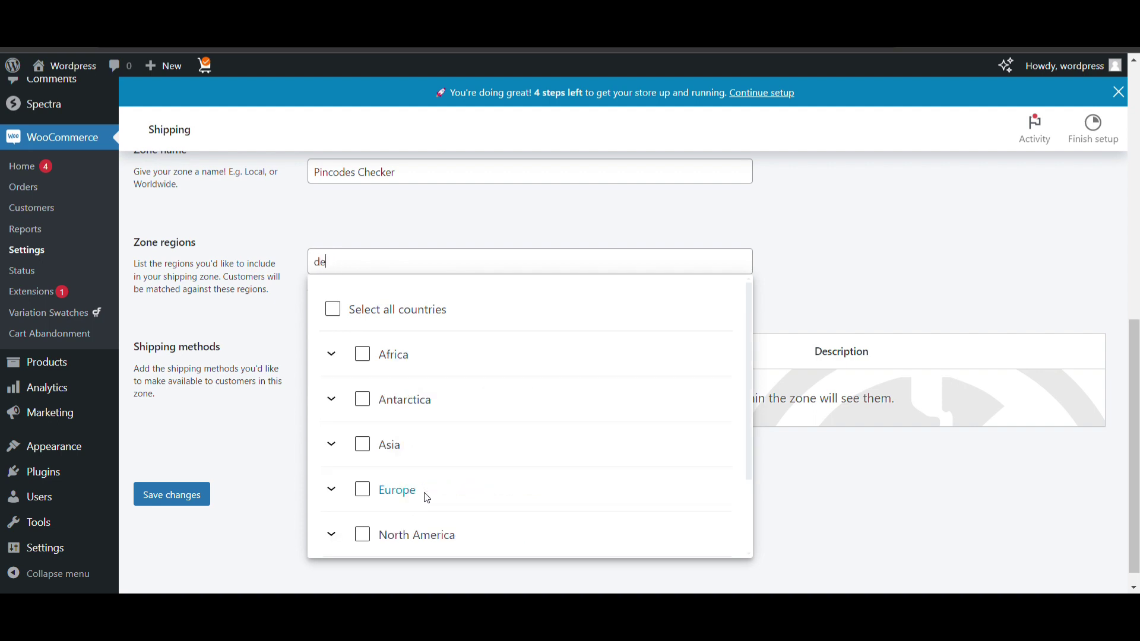
{"action": "type", "text": "lhi"}
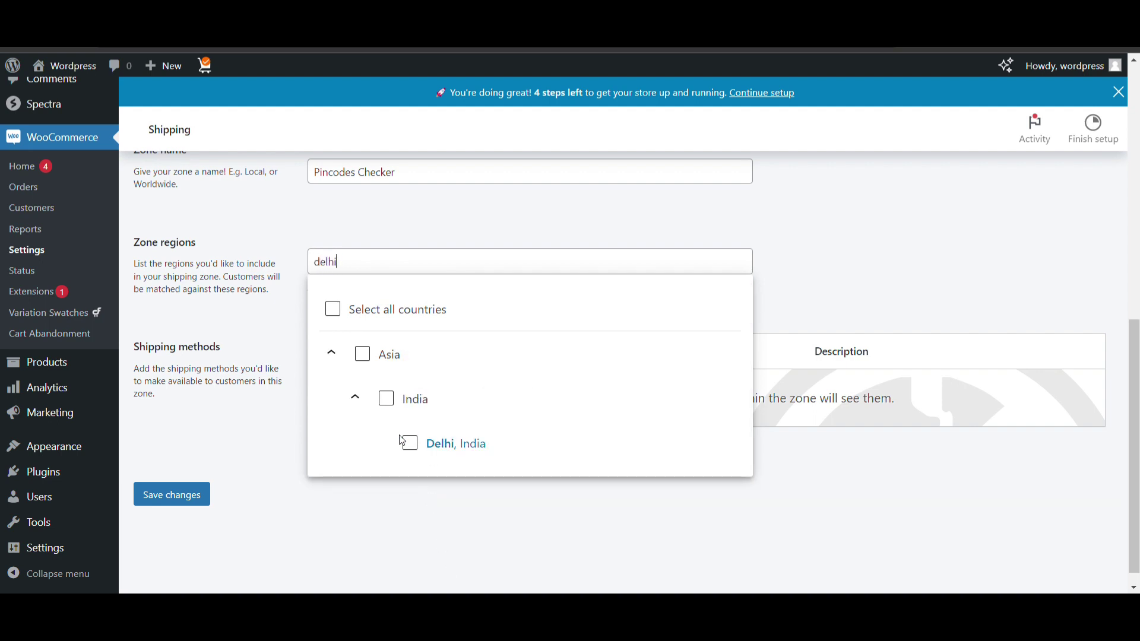
{"action": "left_click", "coordinate": [411, 444]}
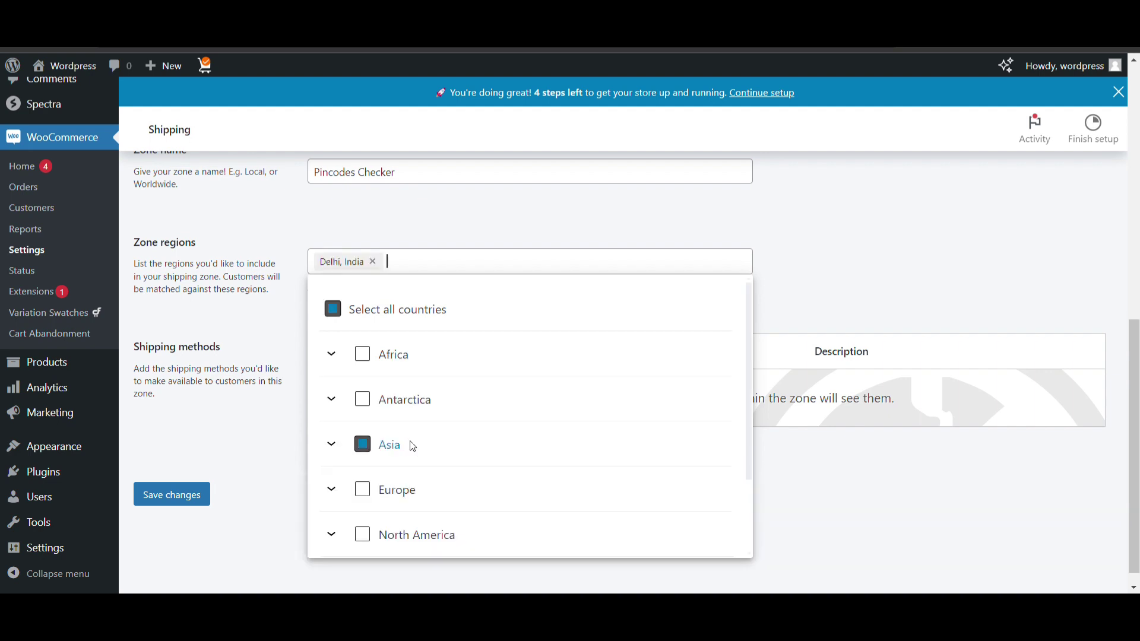
{"action": "left_click", "coordinate": [234, 448]}
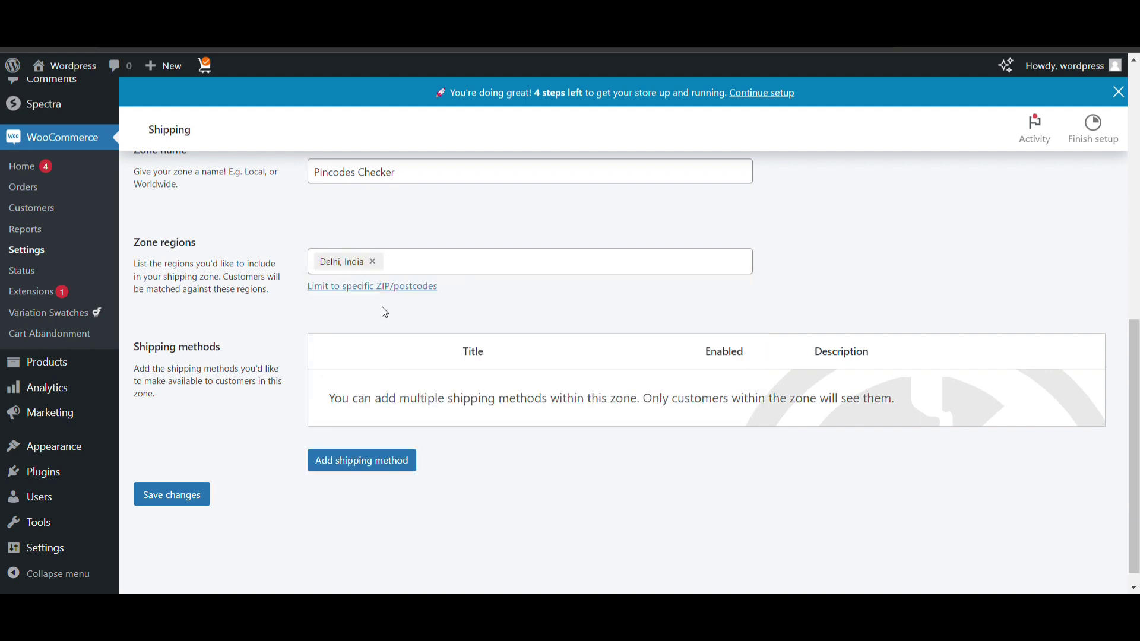
{"action": "left_click", "coordinate": [367, 287]}
Enter postcodes 110008, 110009 and 110010 on separate lines and save the zone
{"action": "left_click", "coordinate": [366, 296]}
{"action": "type", "text": "110008, 1"}
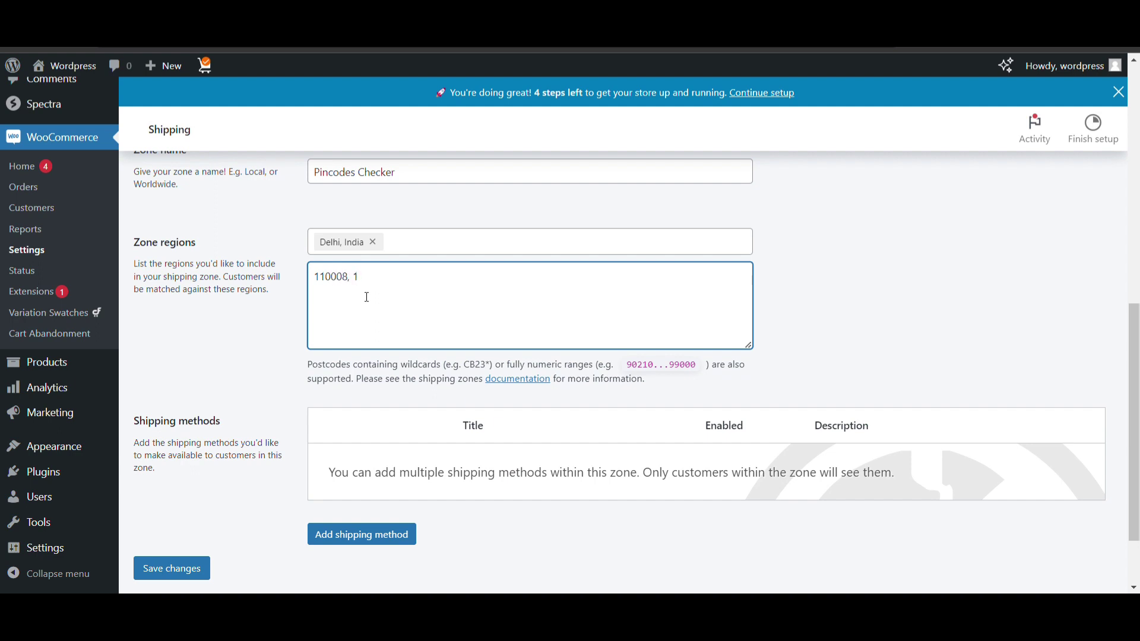
{"action": "key", "text": "BackSpace"}
{"action": "key", "text": "BackSpace"}
{"action": "key", "text": "BackSpace"}
{"action": "key", "text": "Return"}
{"action": "type", "text": "1"}
{"action": "type", "text": "1000"}
{"action": "type", "text": "9 "}
{"action": "type", "text": "110"}
{"action": "key", "text": "BackSpace"}
{"action": "type", "text": "0008 110"}
{"action": "left_click", "coordinate": [179, 569]}
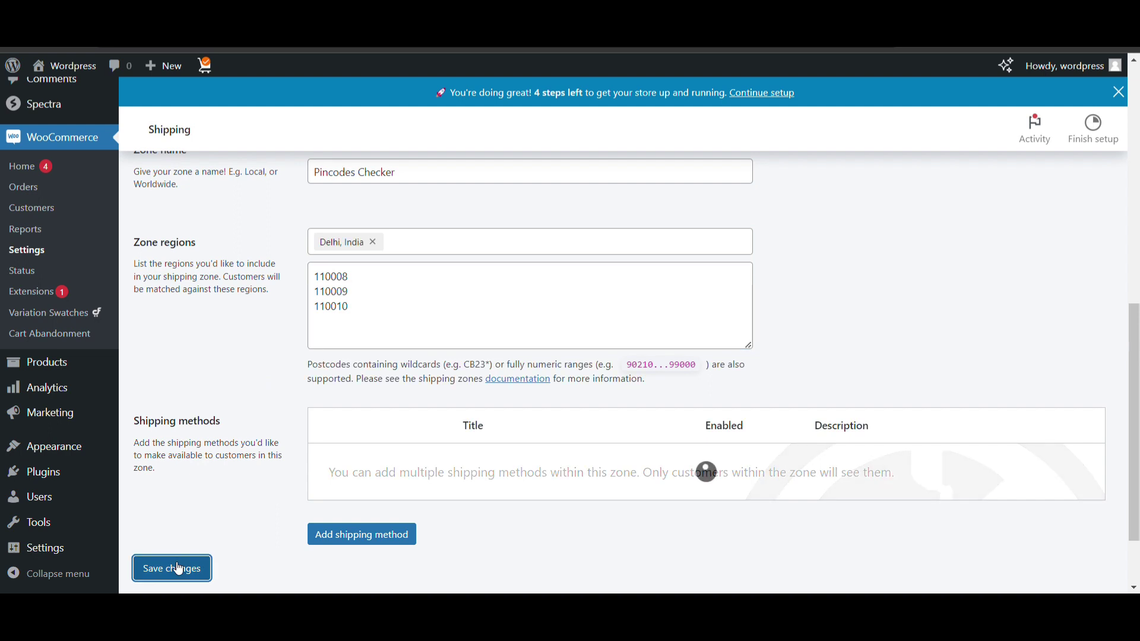
Add a Free shipping method to the Pincodes Checker zone
{"action": "left_click", "coordinate": [391, 537]}
{"action": "left_click", "coordinate": [462, 263]}
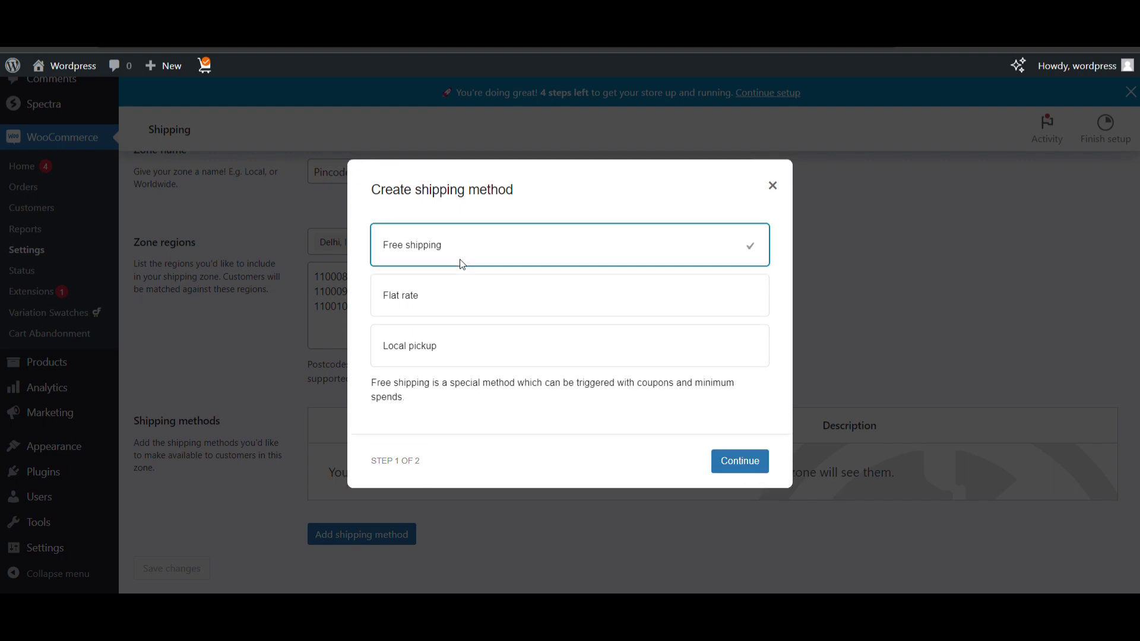
{"action": "left_click", "coordinate": [746, 465]}
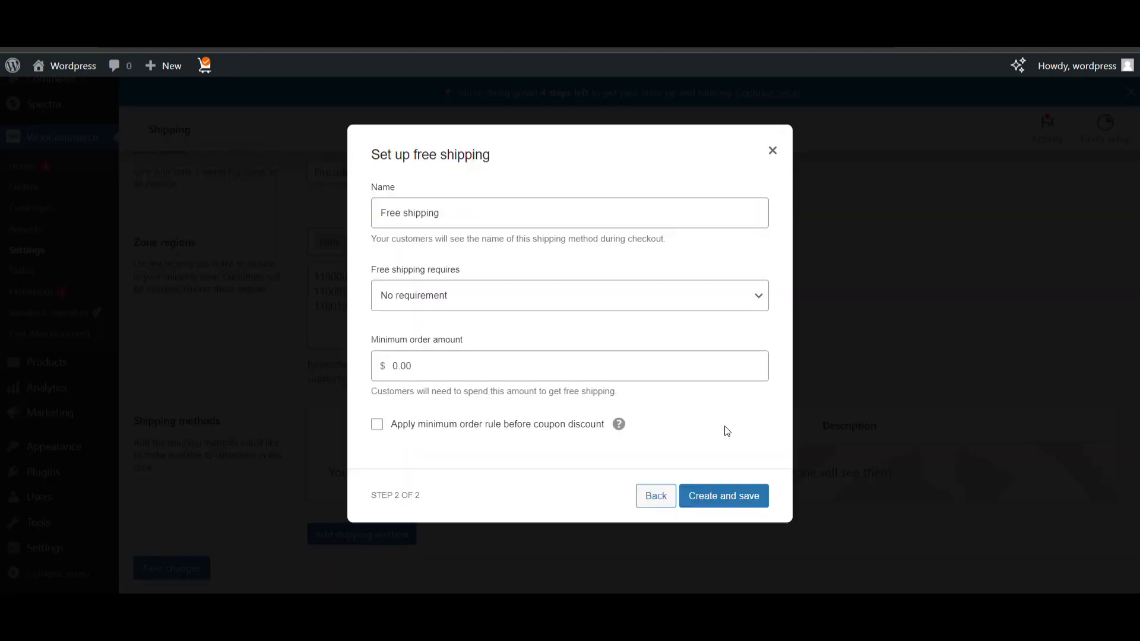
{"action": "double_click", "coordinate": [718, 491]}
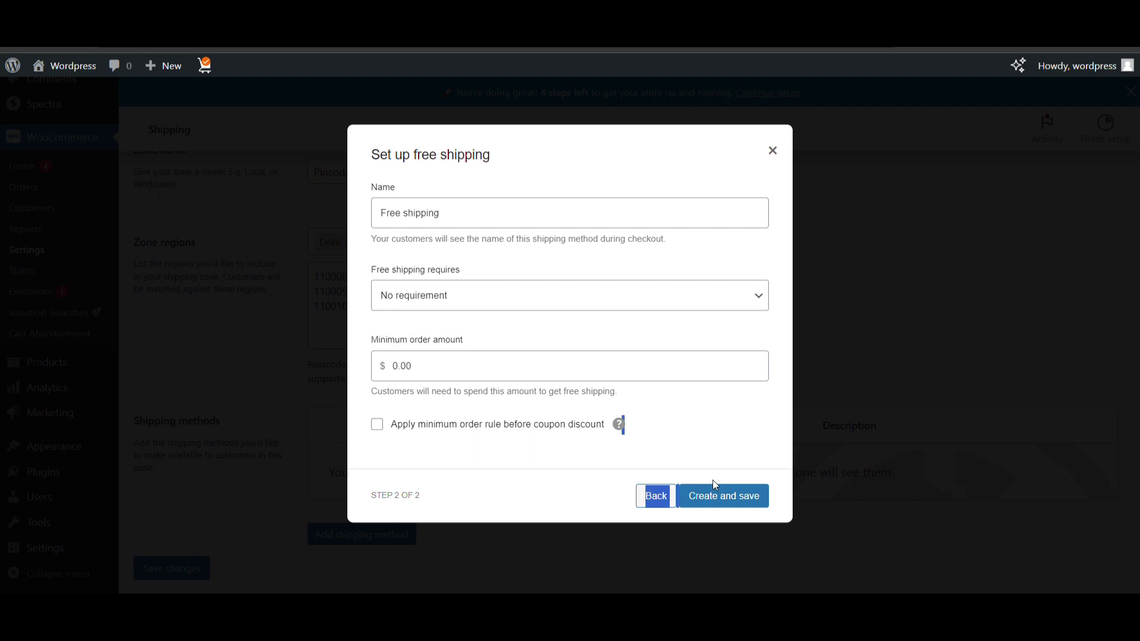
{"action": "double_click", "coordinate": [747, 507]}
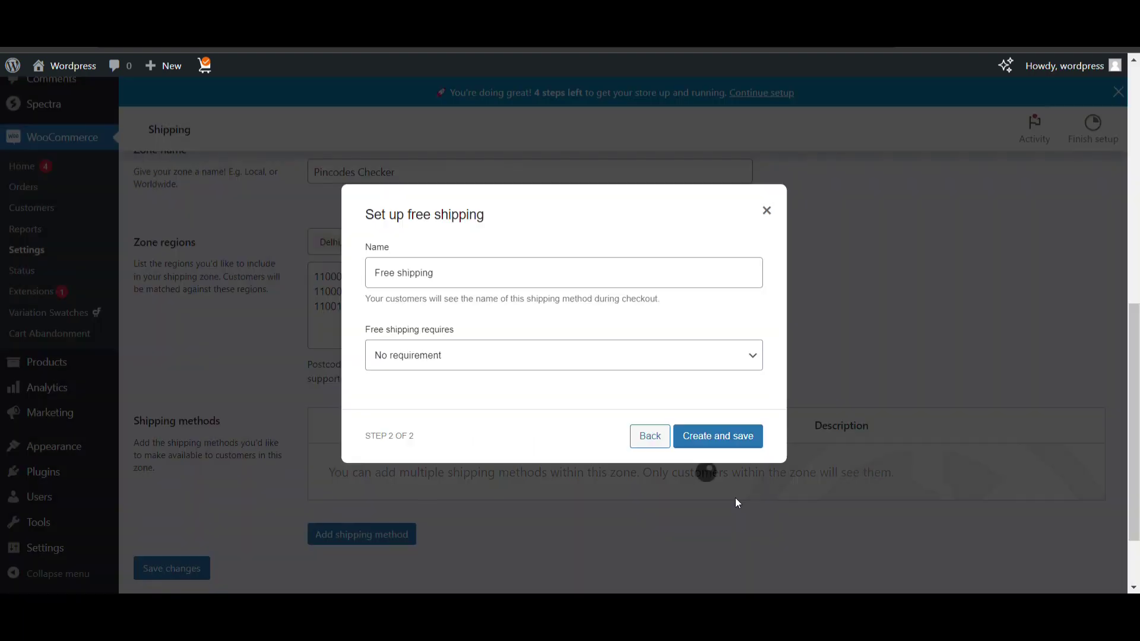
{"action": "left_click", "coordinate": [692, 440]}
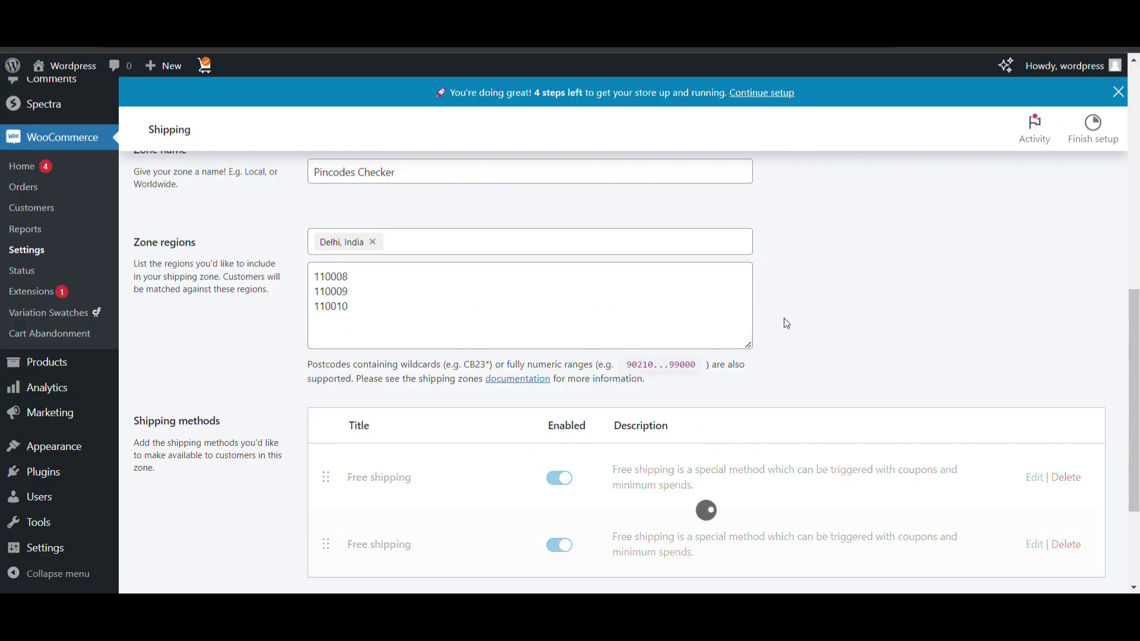
Delete the duplicate Free shipping method and confirm
{"action": "scroll", "coordinate": [558, 485], "scroll_direction": "down", "scroll_amount": 1}
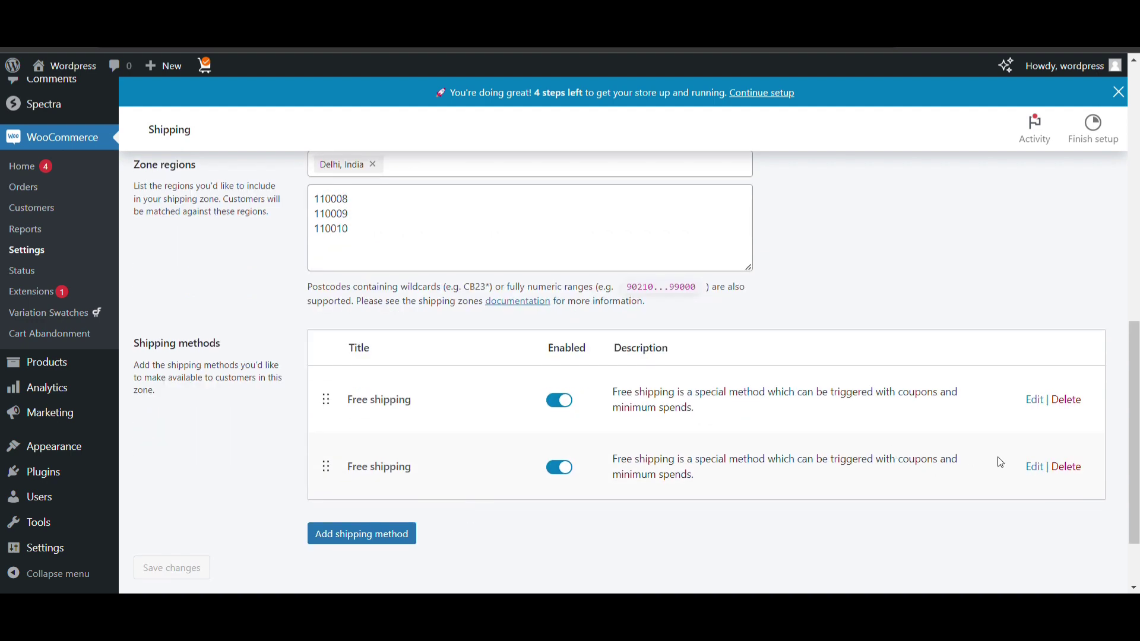
{"action": "left_click", "coordinate": [1067, 467]}
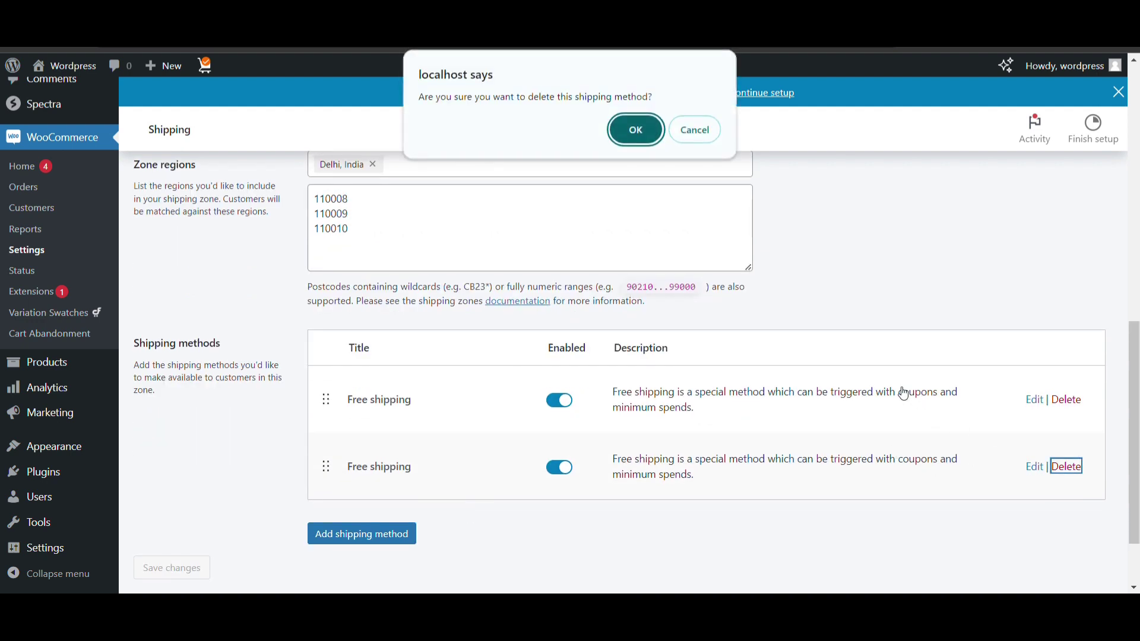
{"action": "left_click", "coordinate": [635, 130]}
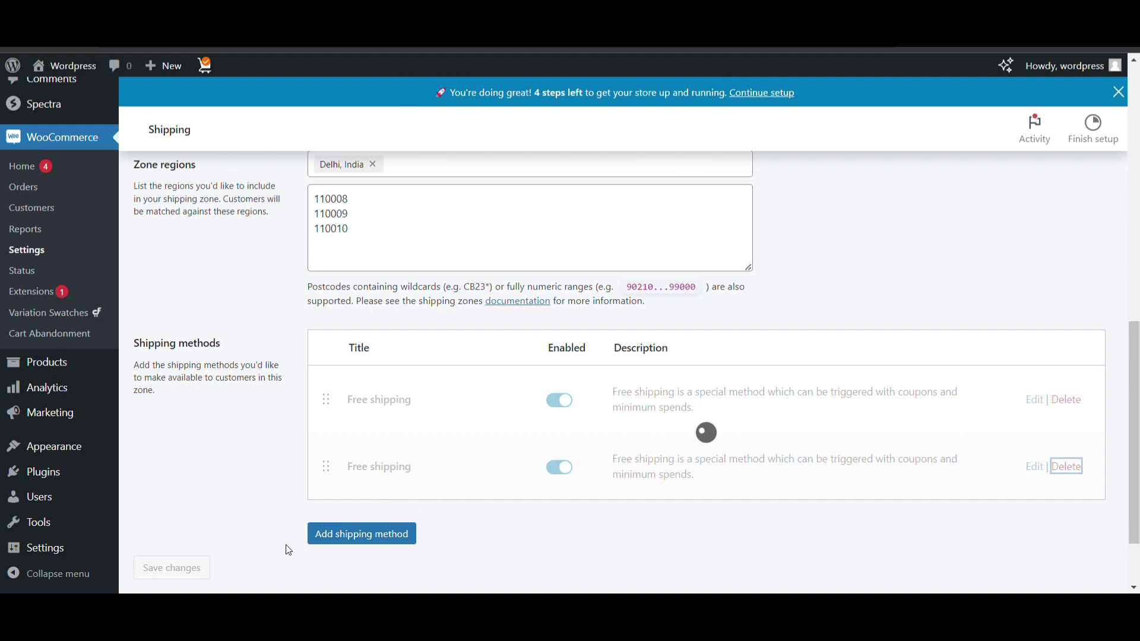
{"action": "mouse_move", "coordinate": [87, 66]}
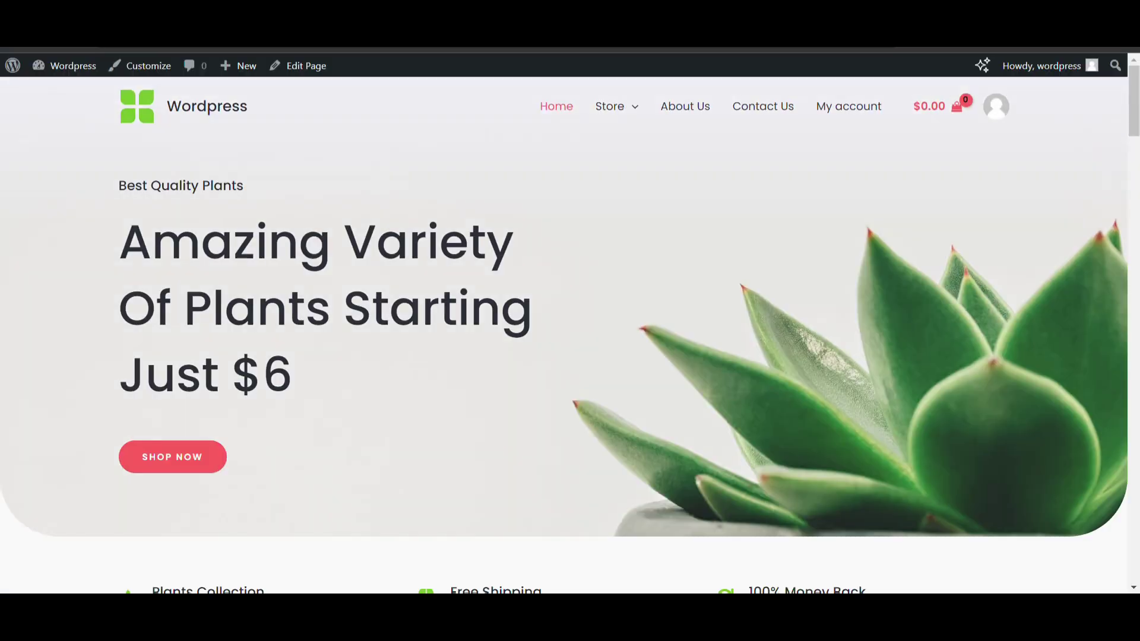
Open the Boncellensis Secullant product page from the store
{"action": "scroll", "coordinate": [374, 236], "scroll_direction": "down", "scroll_amount": 10}
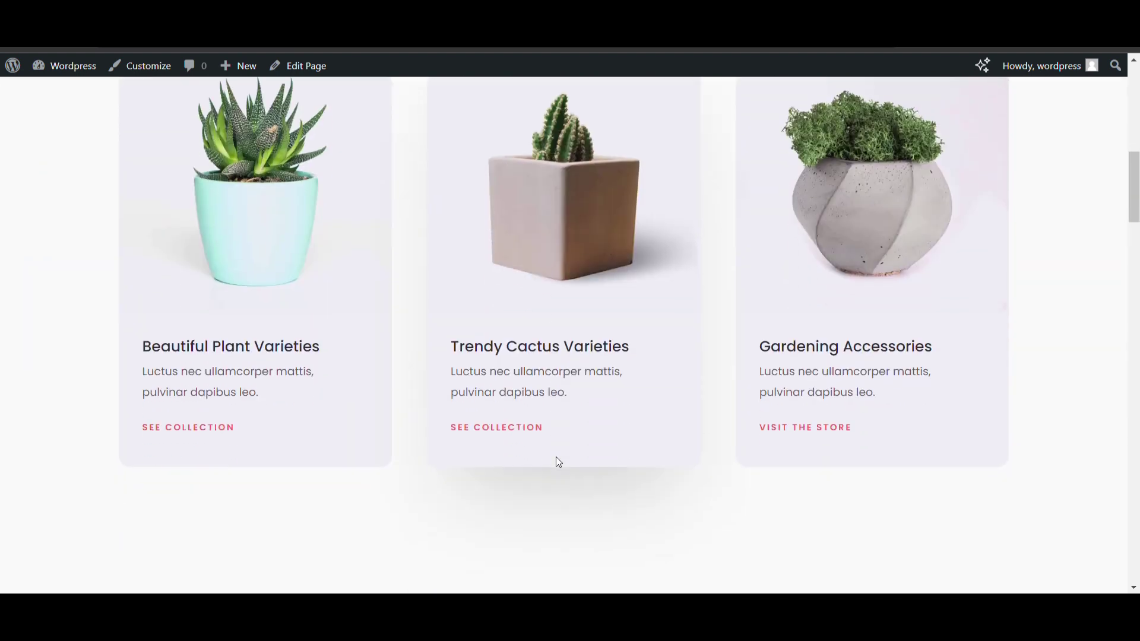
{"action": "scroll", "coordinate": [485, 358], "scroll_direction": "down", "scroll_amount": 5}
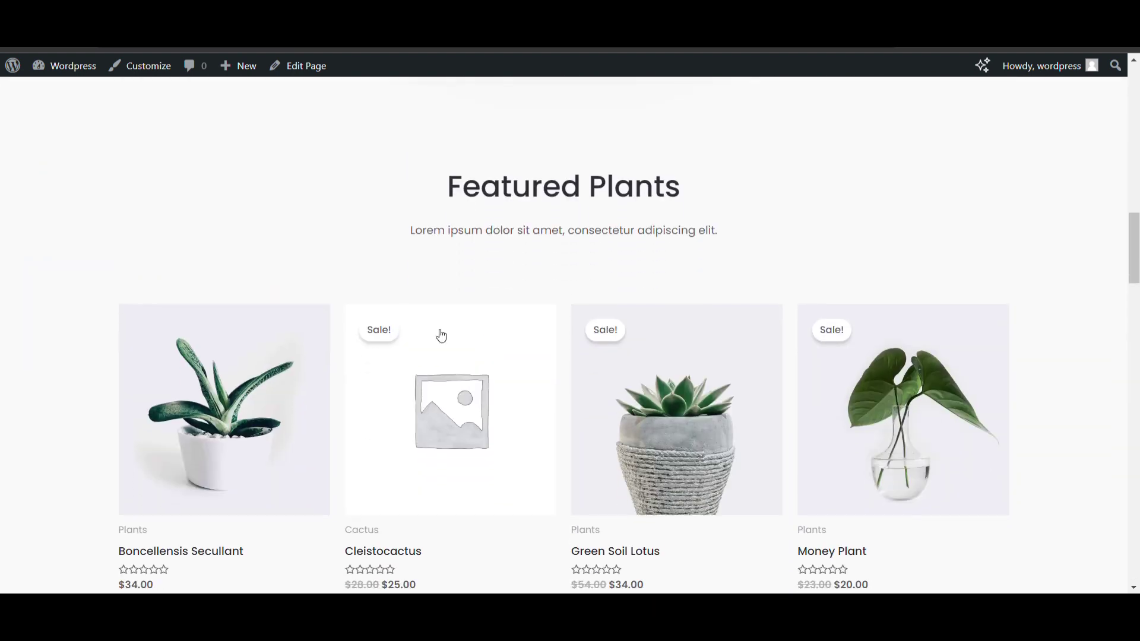
{"action": "left_click", "coordinate": [255, 397]}
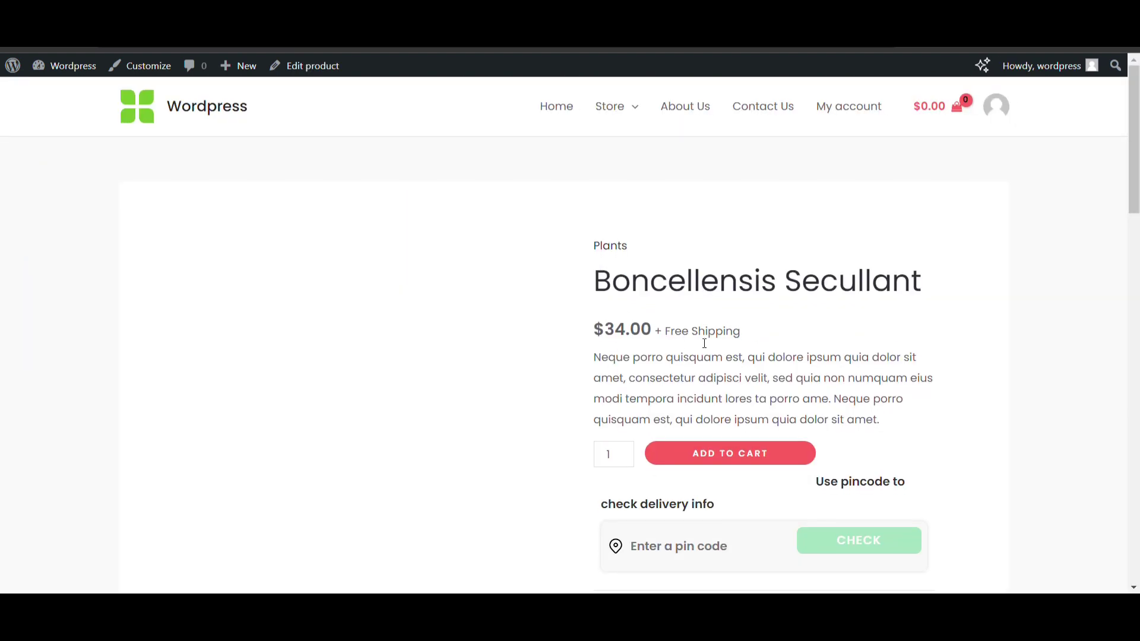
{"action": "scroll", "coordinate": [631, 346], "scroll_direction": "down", "scroll_amount": 2}
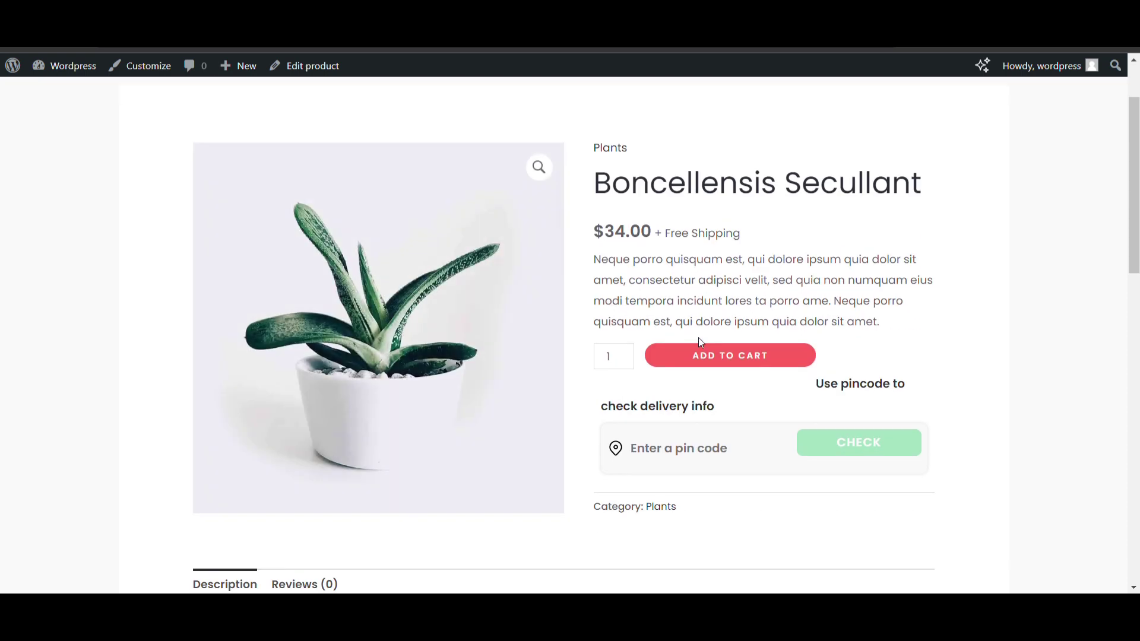
Check delivery availability for pincode 110008 on the product page
{"action": "left_click", "coordinate": [680, 450]}
{"action": "type", "text": "110008"}
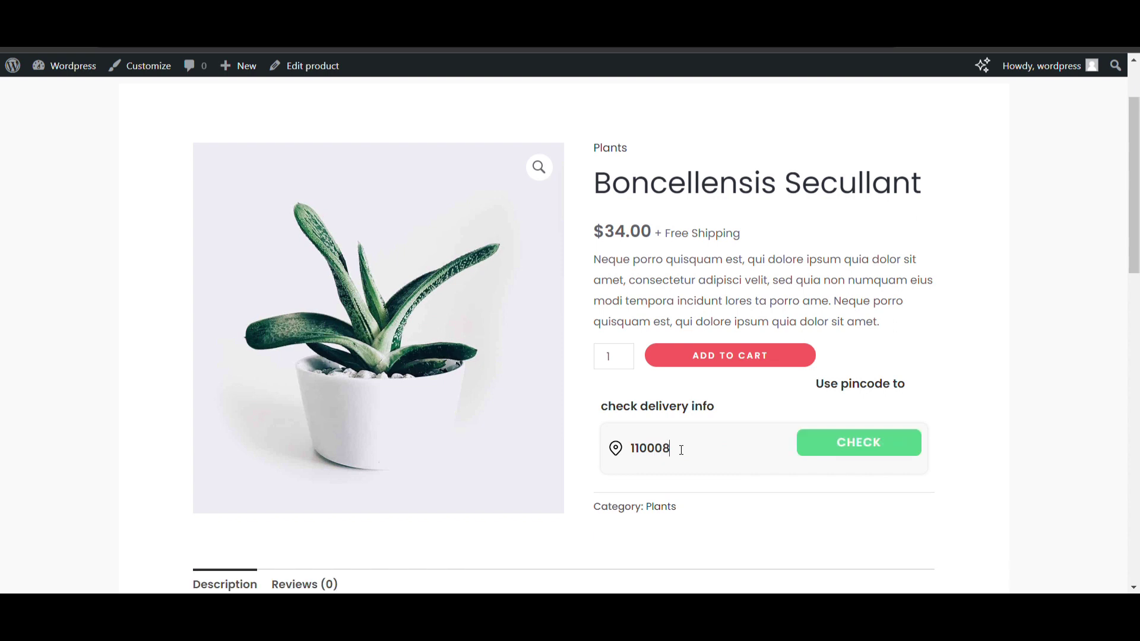
{"action": "scroll", "coordinate": [681, 450], "scroll_direction": "down", "scroll_amount": 1}
{"action": "left_click", "coordinate": [848, 392]}
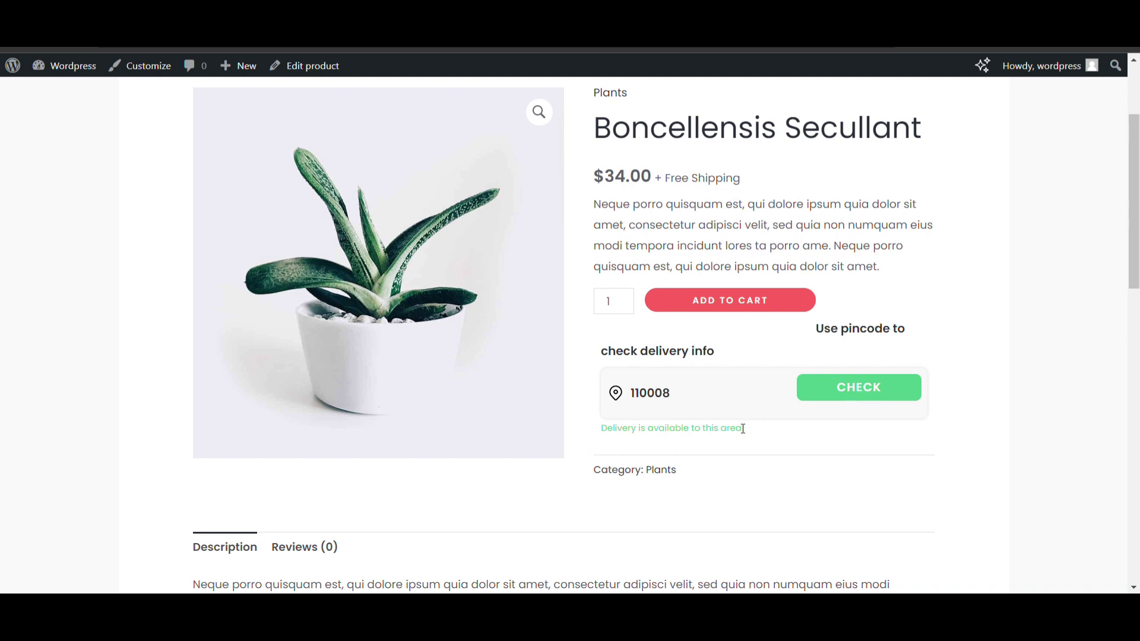
Try pincodes 110010 and then 110005 in the delivery checker
{"action": "left_click", "coordinate": [693, 399]}
{"action": "key", "text": "BackSpace"}
{"action": "key", "text": "BackSpace"}
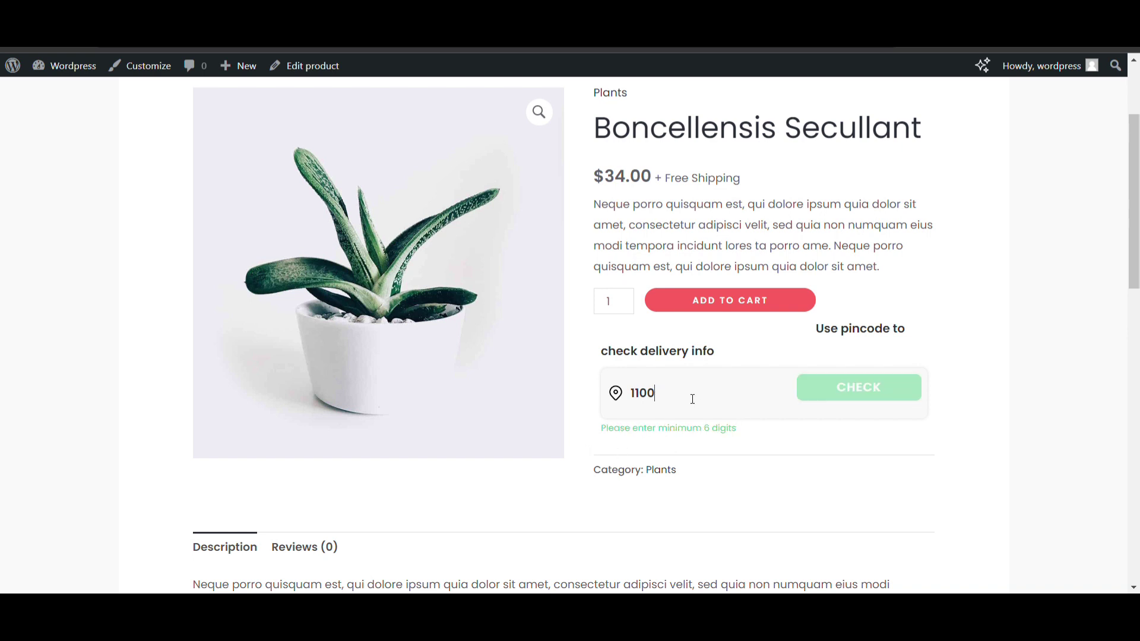
{"action": "type", "text": "10"}
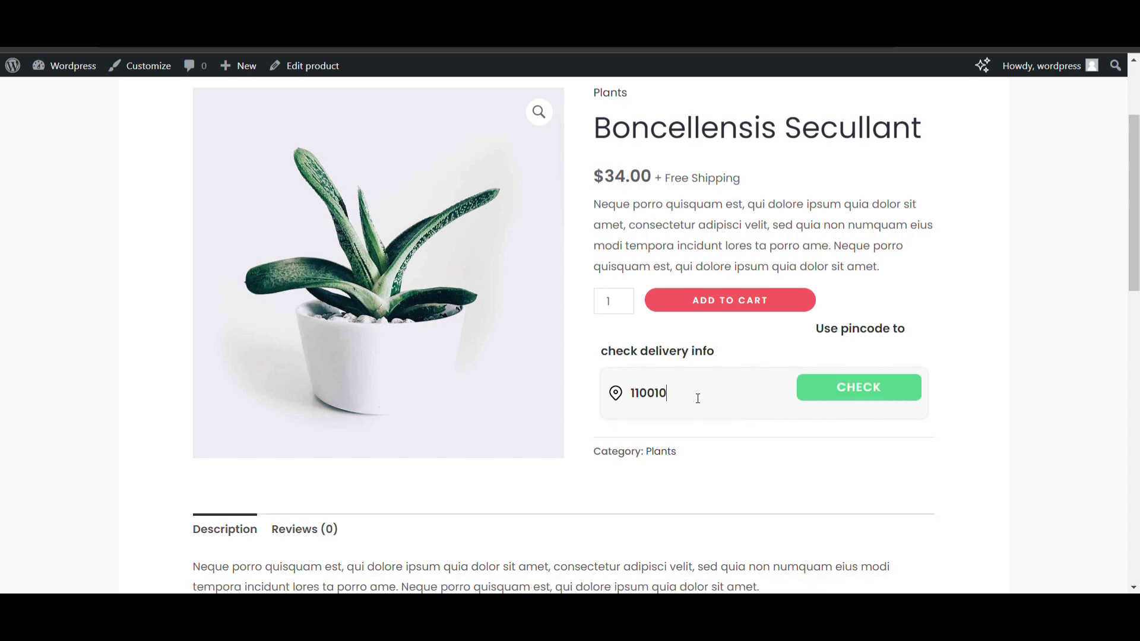
{"action": "key", "text": "BackSpace"}
{"action": "key", "text": "BackSpace"}
{"action": "type", "text": "05"}
{"action": "left_click", "coordinate": [876, 386]}
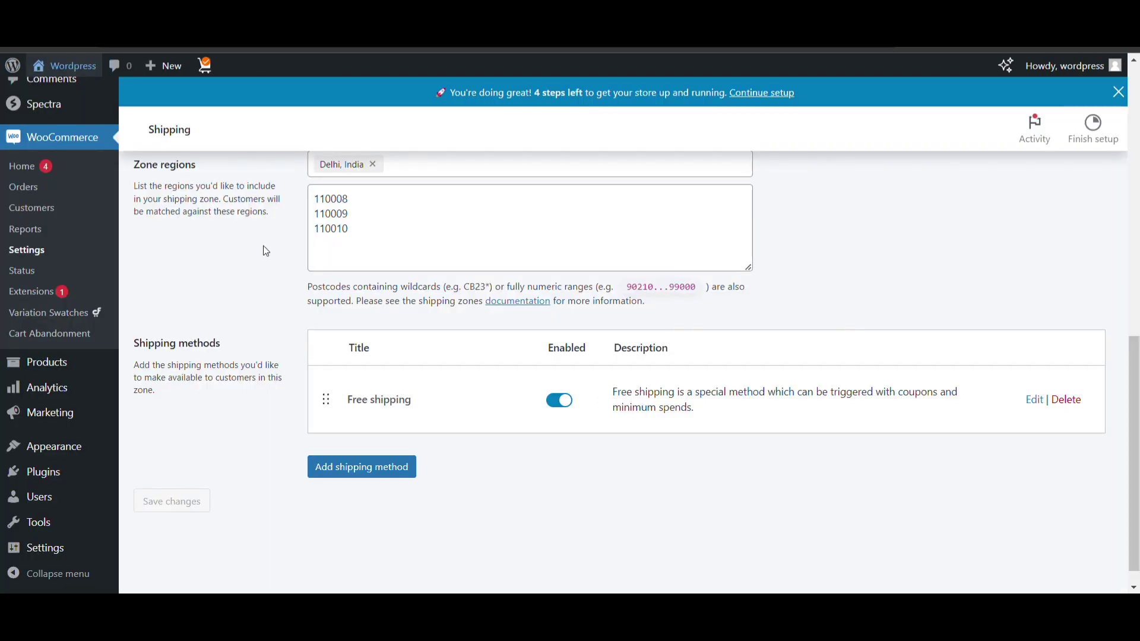
{"action": "scroll", "coordinate": [376, 238], "scroll_direction": "up", "scroll_amount": 1}
{"action": "left_click", "coordinate": [360, 277]}
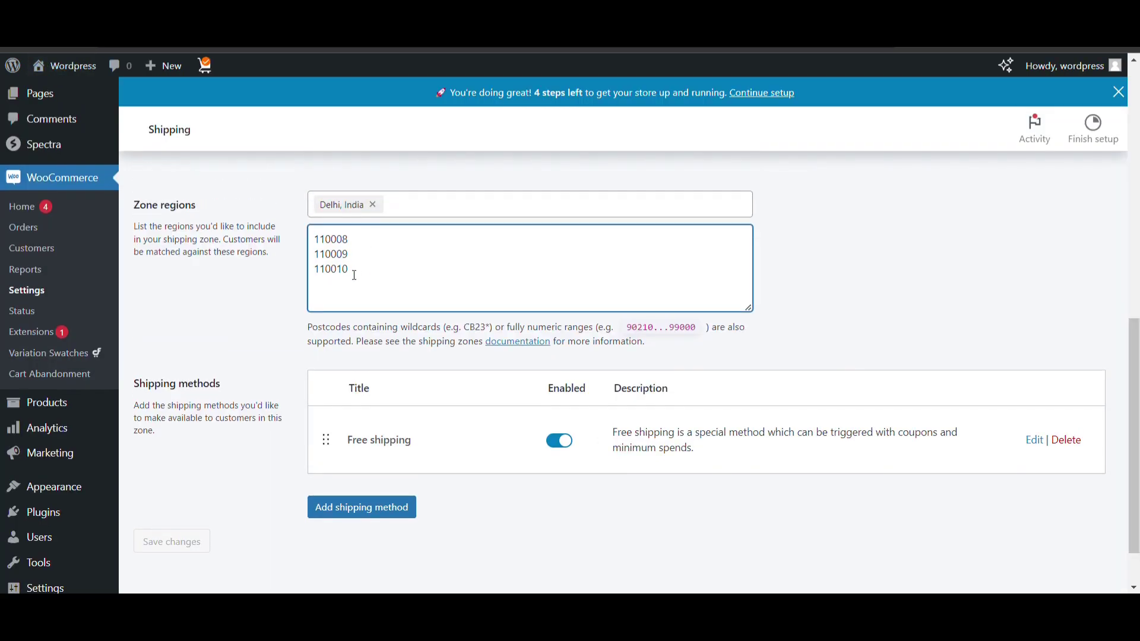
{"action": "left_click_drag", "start_coordinate": [361, 276], "coordinate": [314, 247]}
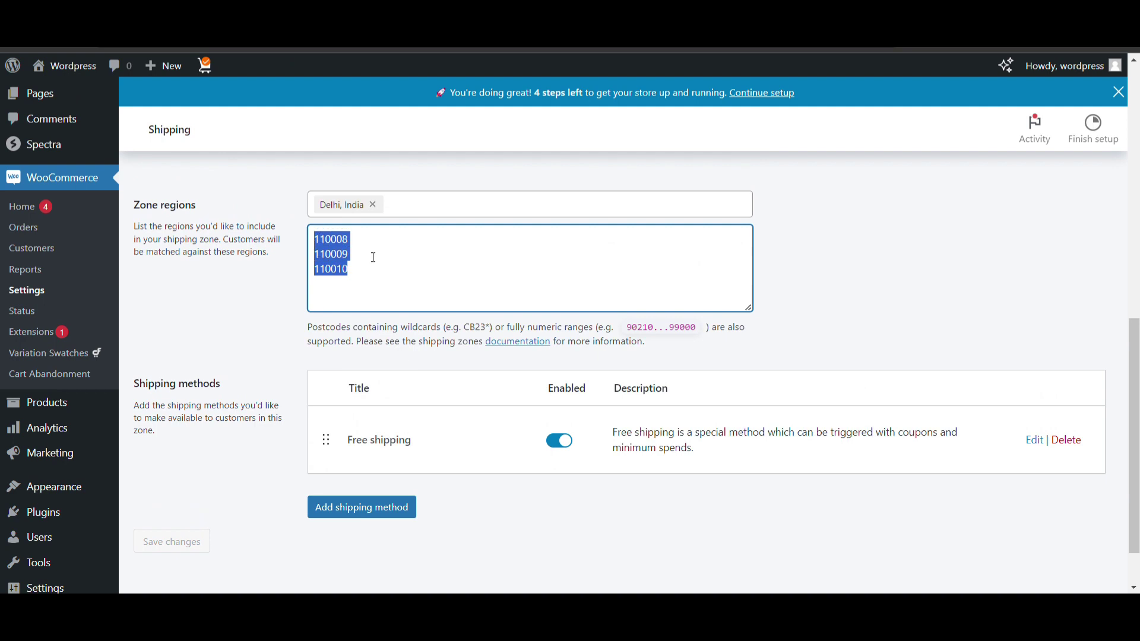
{"action": "scroll", "coordinate": [373, 257], "scroll_direction": "up", "scroll_amount": 1}
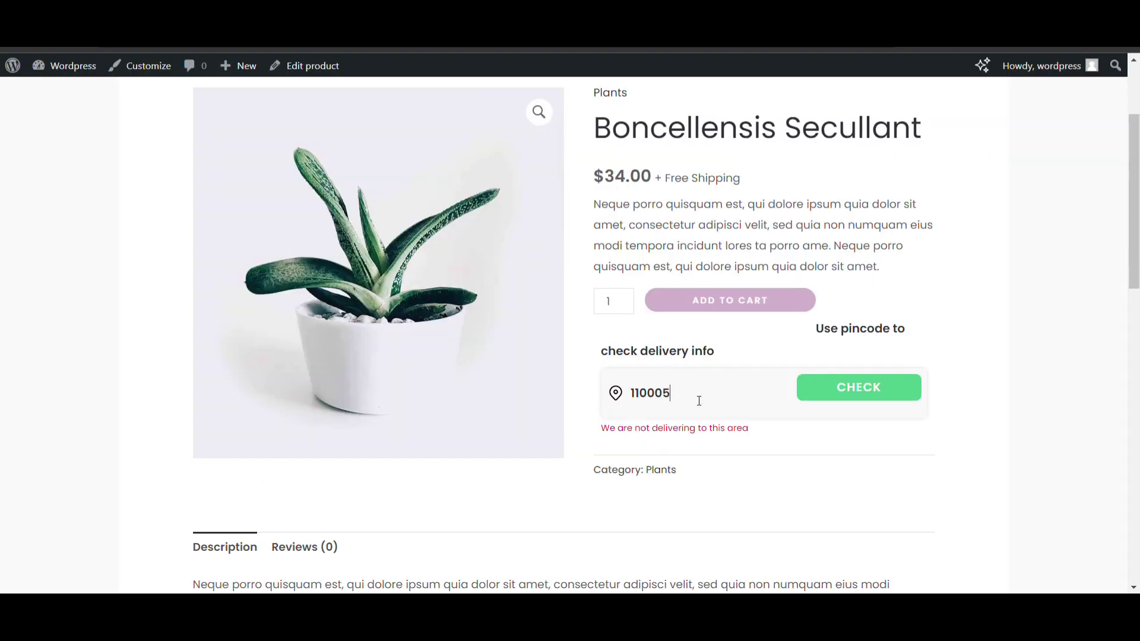
Replace 110005 with 110008, confirm delivery, and add Boncellensis Secullant to the cart
{"action": "scroll", "coordinate": [699, 401], "scroll_direction": "up", "scroll_amount": 2}
{"action": "double_click", "coordinate": [682, 482]}
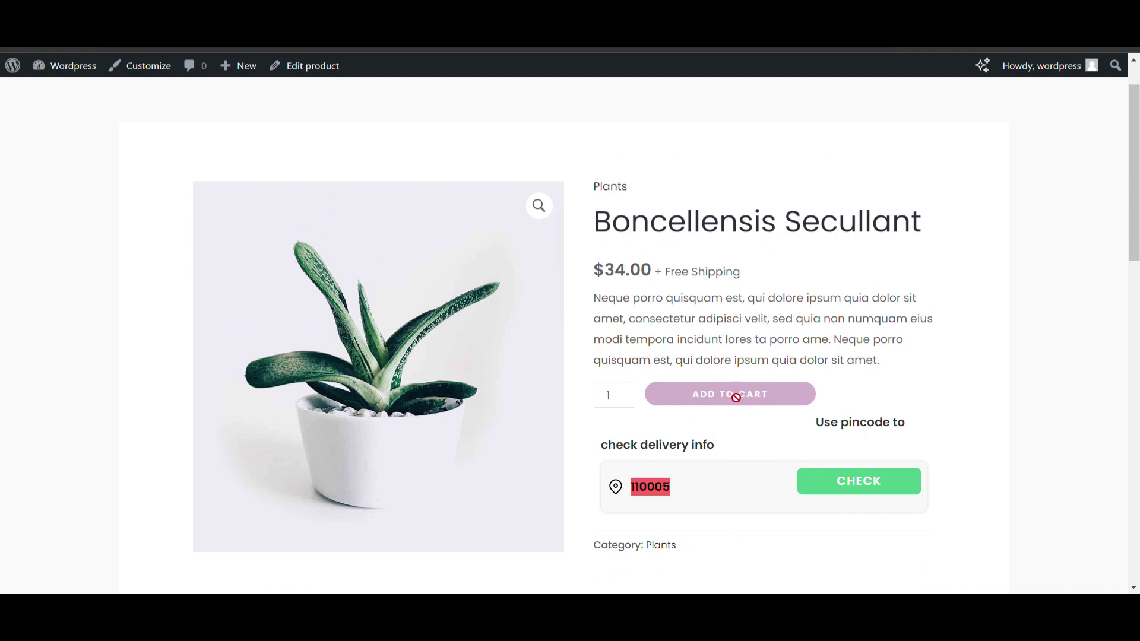
{"action": "type", "text": "1100078"}
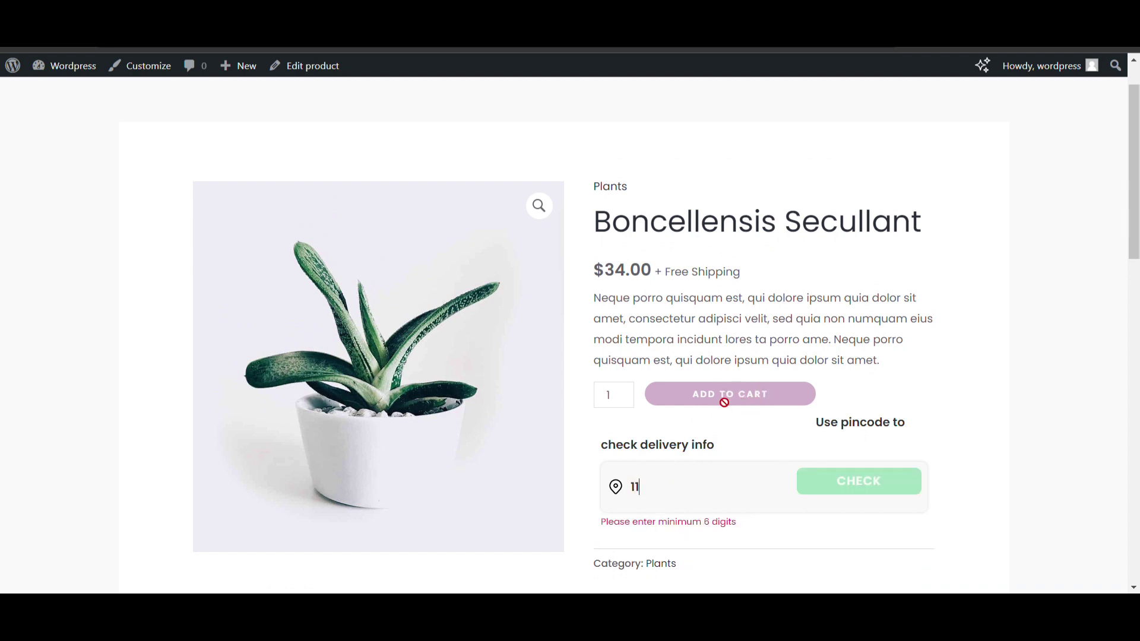
{"action": "key", "text": "BackSpace"}
{"action": "key", "text": "BackSpace"}
{"action": "type", "text": "8"}
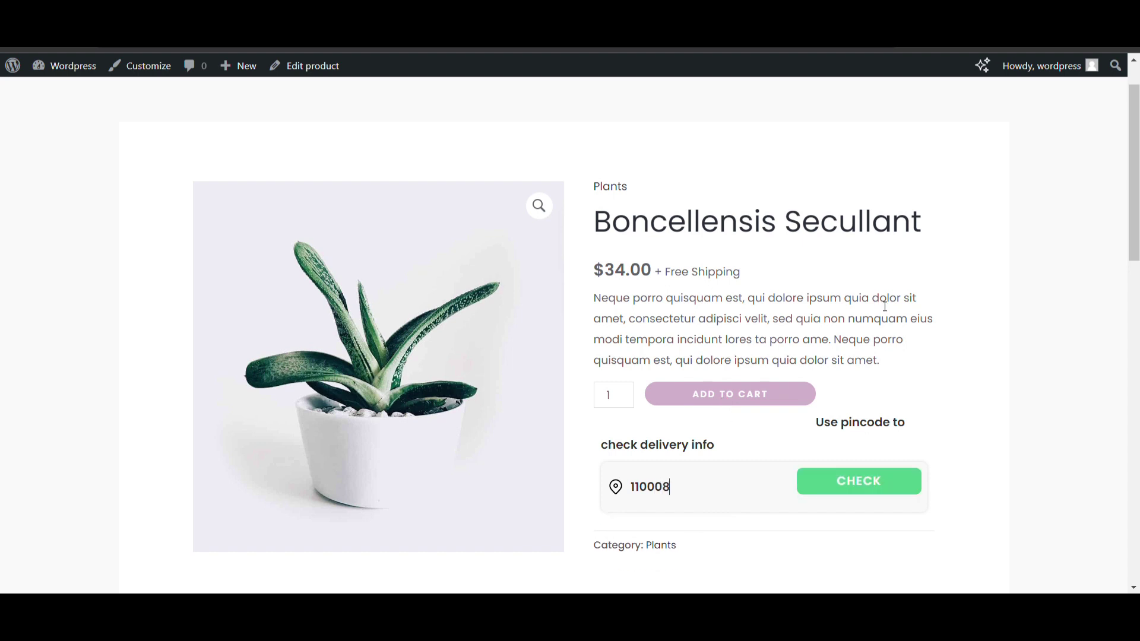
{"action": "left_click", "coordinate": [857, 488]}
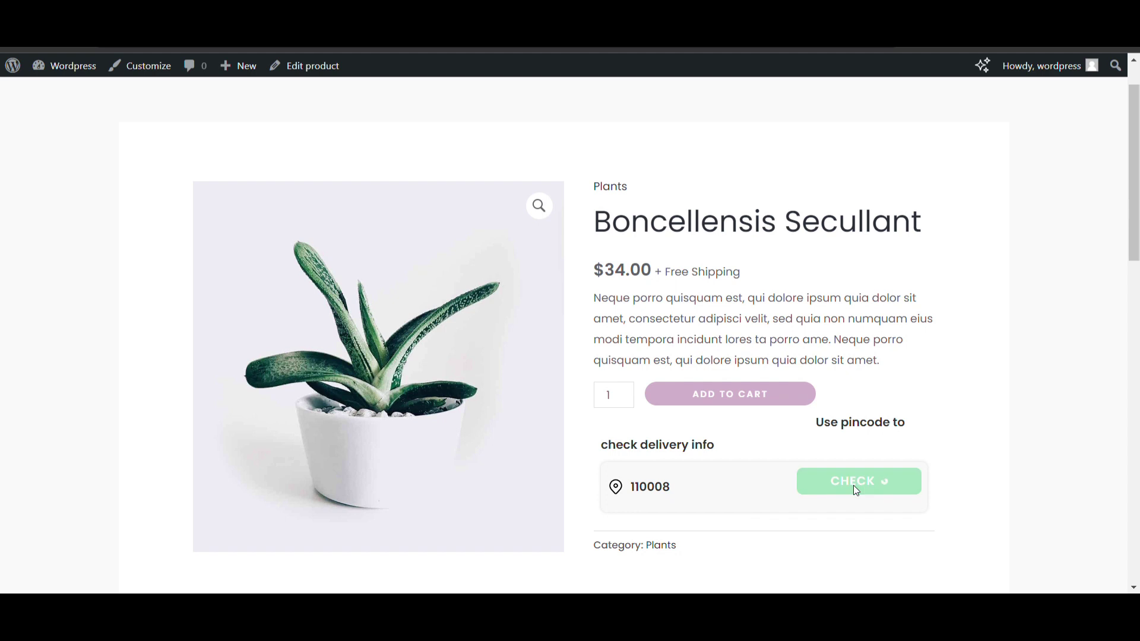
{"action": "left_click", "coordinate": [758, 404]}
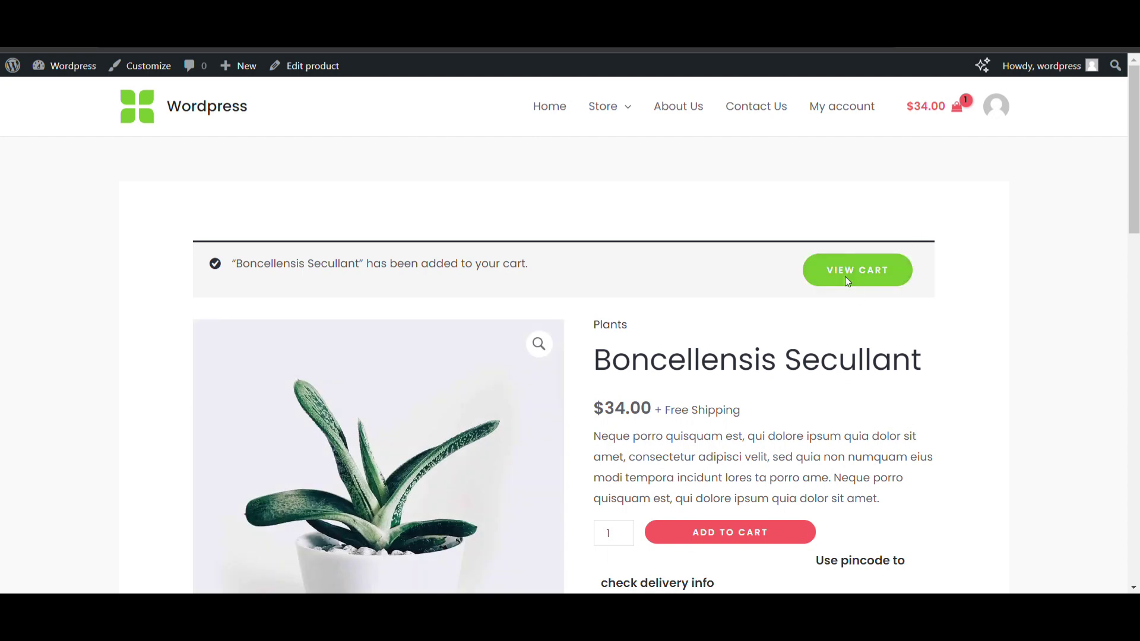
Go from the cart to the checkout page
{"action": "left_click", "coordinate": [846, 276]}
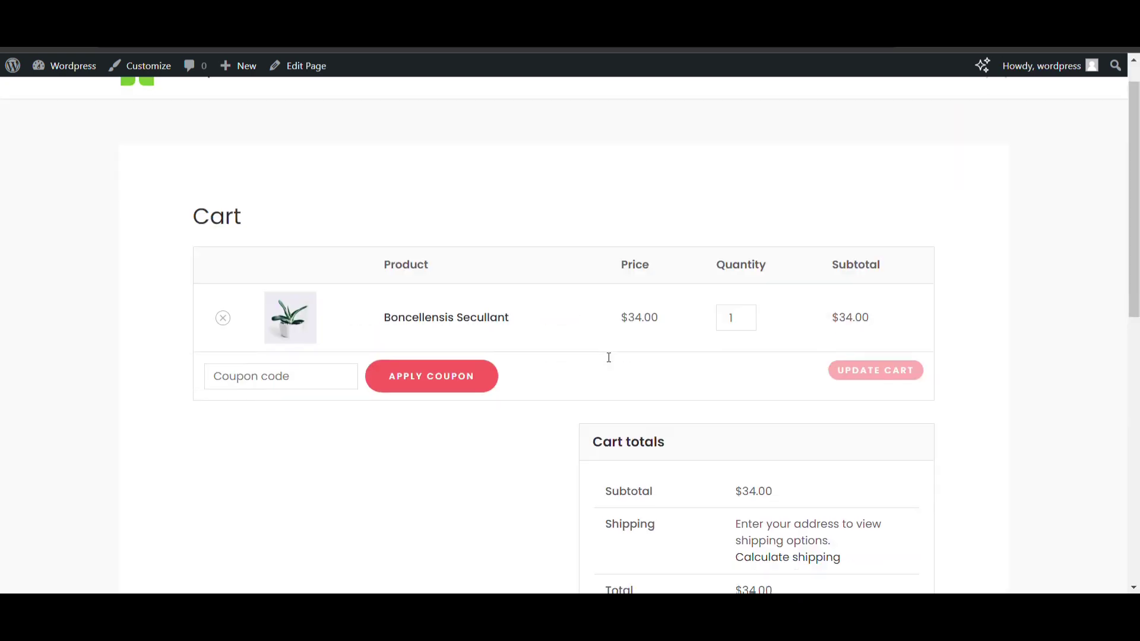
{"action": "scroll", "coordinate": [609, 357], "scroll_direction": "down", "scroll_amount": 4}
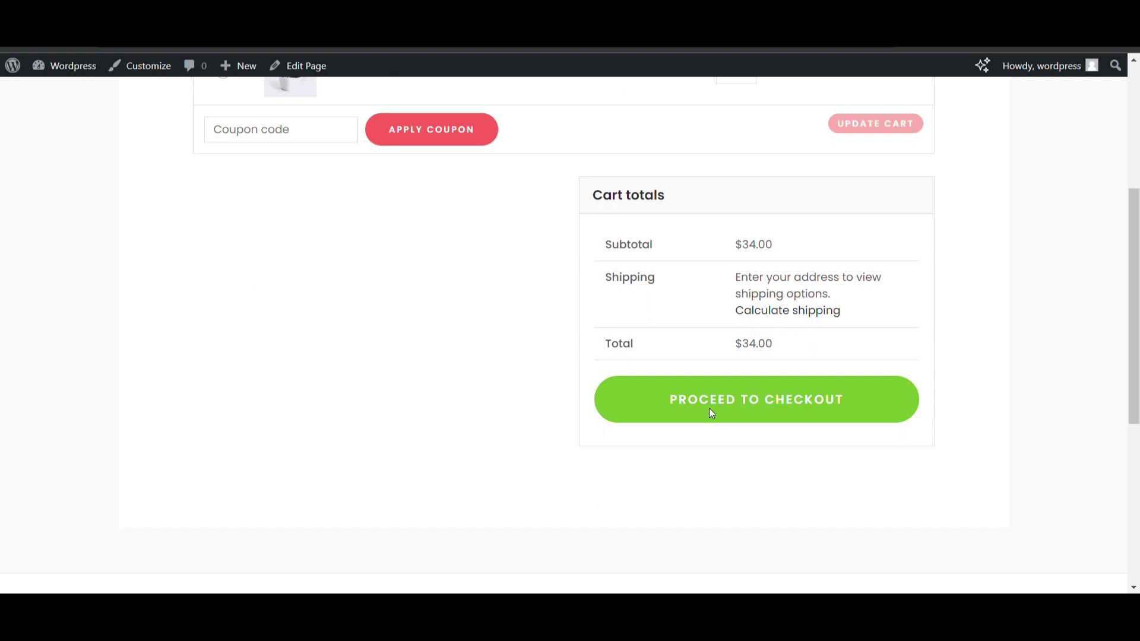
{"action": "left_click", "coordinate": [711, 413]}
{"action": "scroll", "coordinate": [529, 406], "scroll_direction": "down", "scroll_amount": 5}
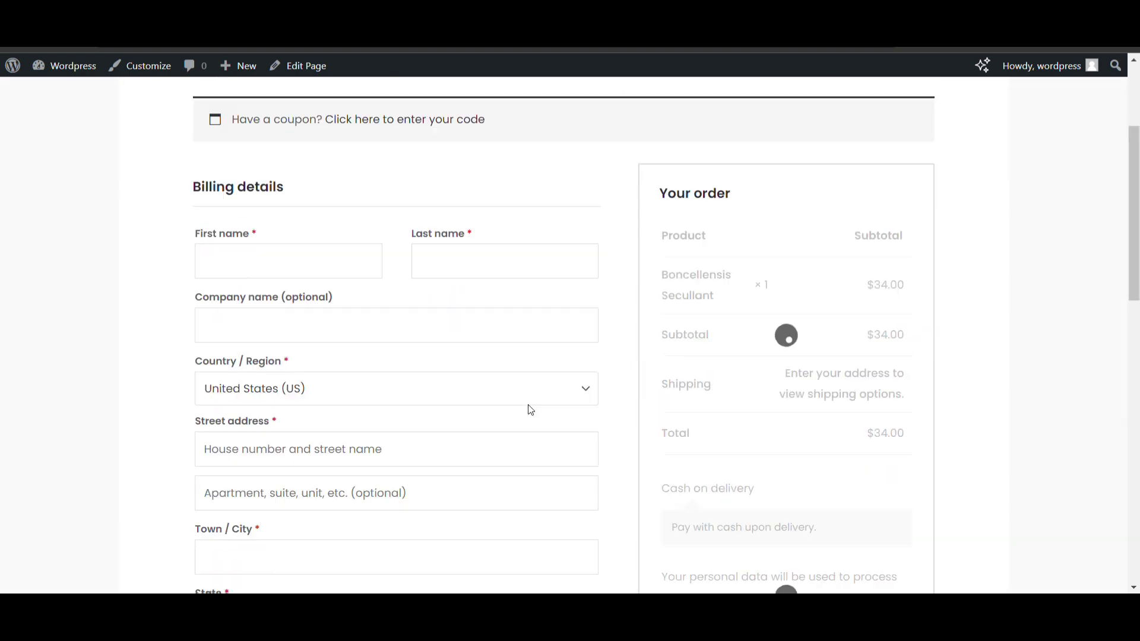
{"action": "scroll", "coordinate": [530, 410], "scroll_direction": "down", "scroll_amount": 5}
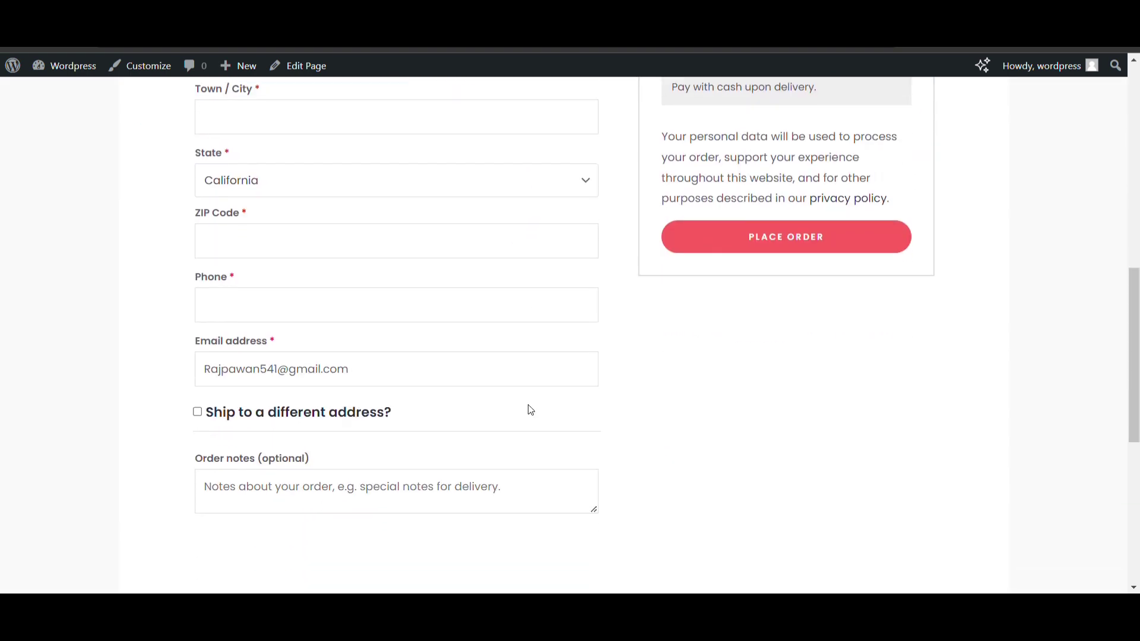
Set the billing Country/Region to India
{"action": "left_click", "coordinate": [421, 208]}
{"action": "type", "text": "india"}
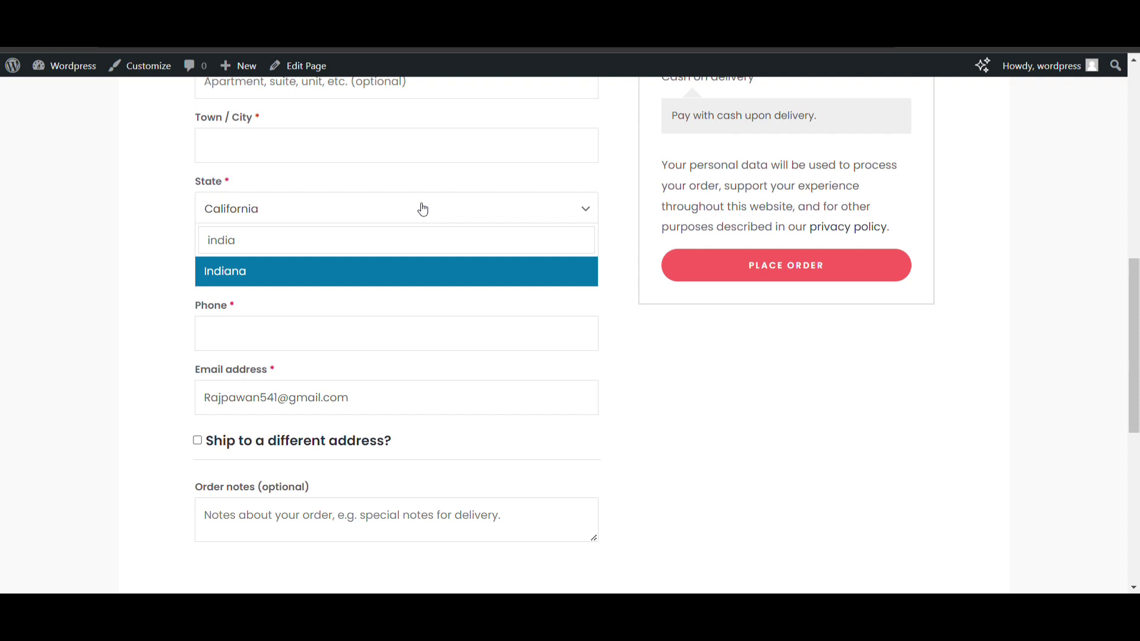
{"action": "key", "text": "BackSpace"}
{"action": "key", "text": "BackSpace"}
{"action": "key", "text": "BackSpace"}
{"action": "key", "text": "BackSpace"}
{"action": "key", "text": "BackSpace"}
{"action": "scroll", "coordinate": [422, 209], "scroll_direction": "up", "scroll_amount": 3}
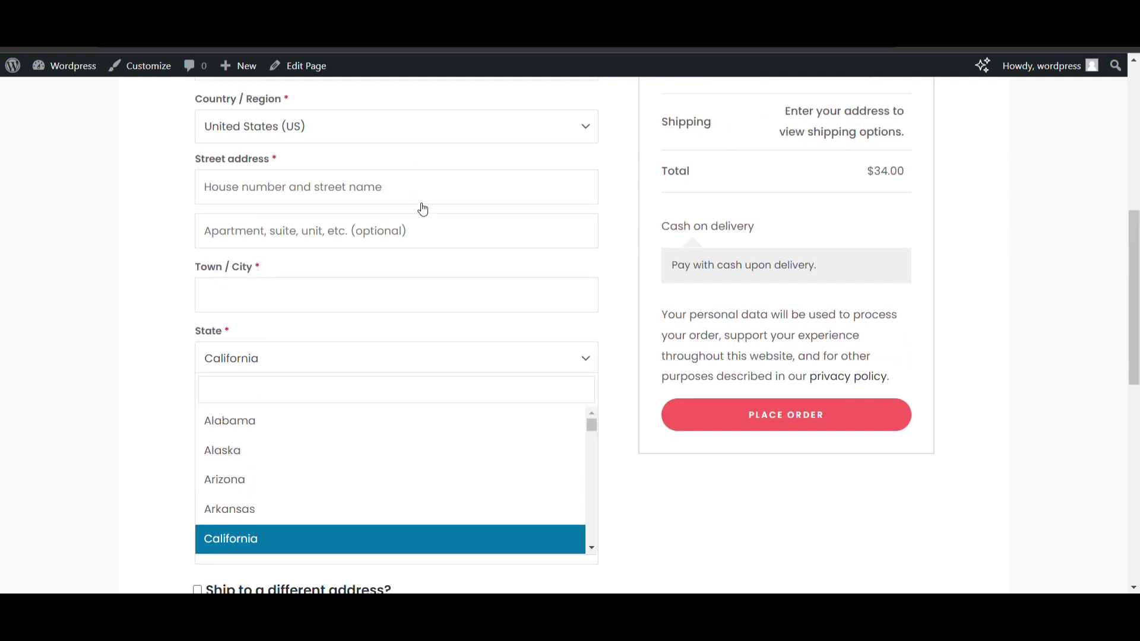
{"action": "left_click", "coordinate": [349, 147]}
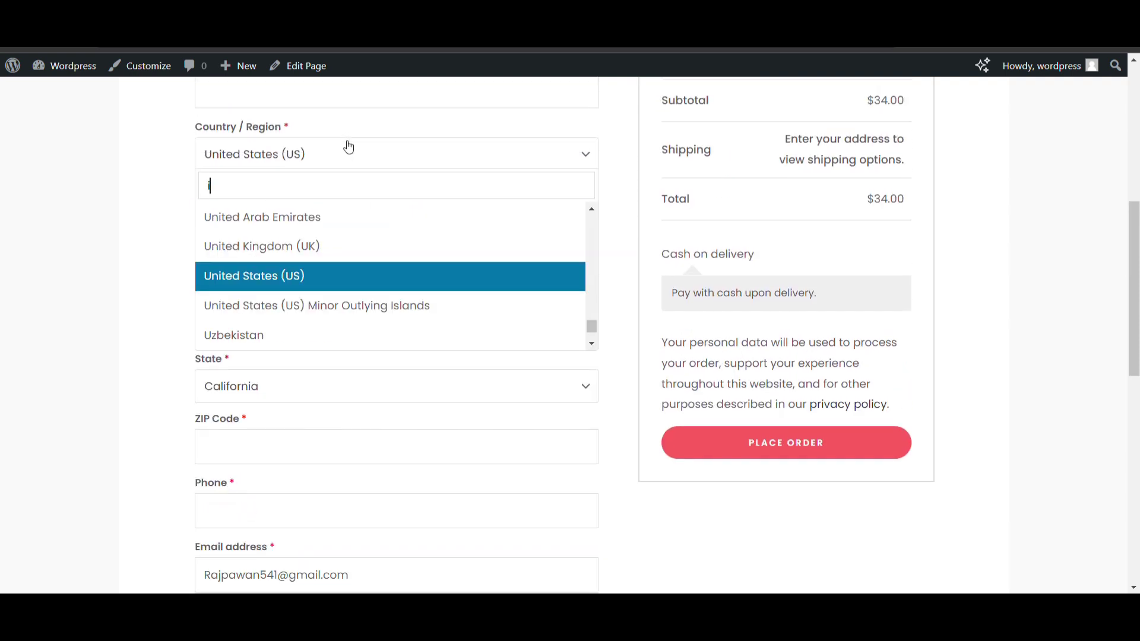
{"action": "type", "text": "ind"}
{"action": "key", "text": "Down"}
{"action": "key", "text": "Return"}
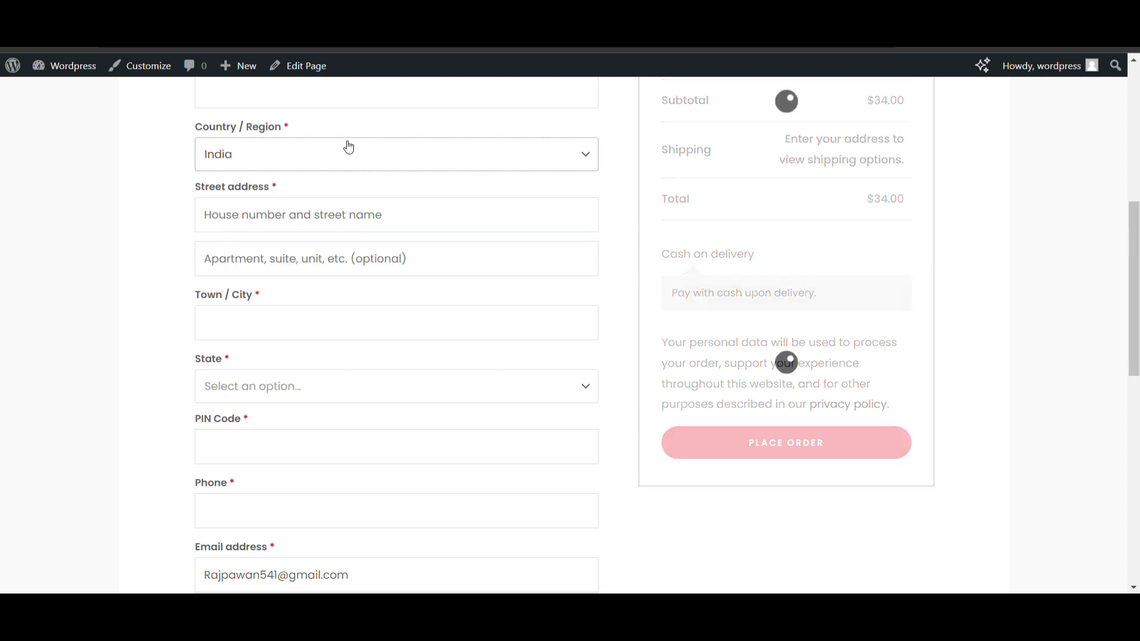
Choose Delhi as the billing state
{"action": "scroll", "coordinate": [278, 319], "scroll_direction": "down", "scroll_amount": 1}
{"action": "left_click", "coordinate": [288, 327]}
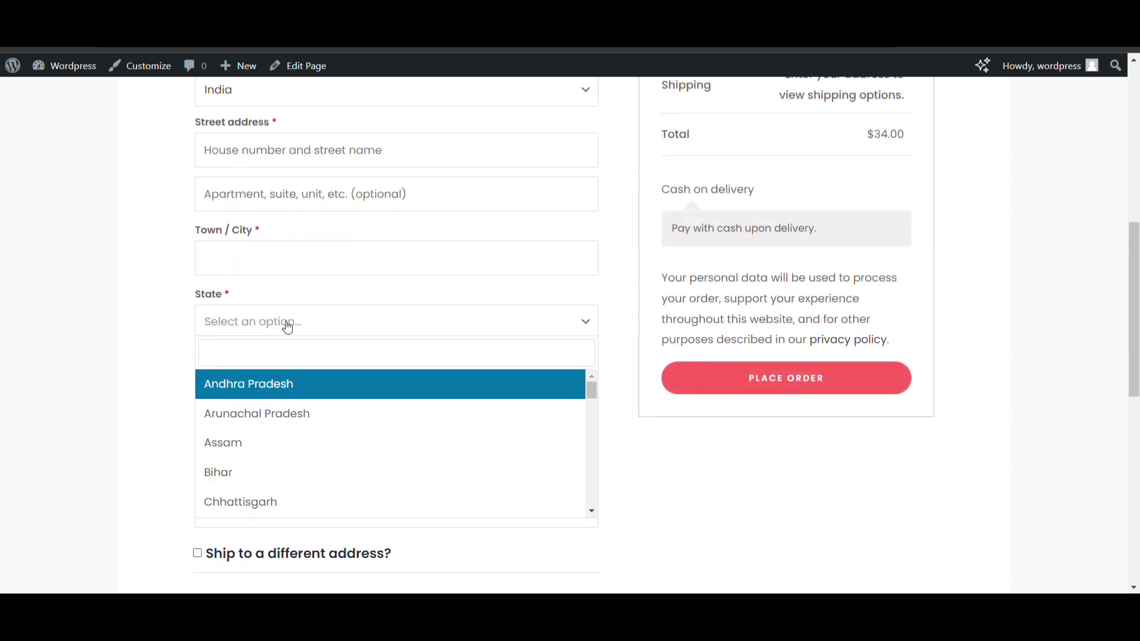
{"action": "type", "text": "del"}
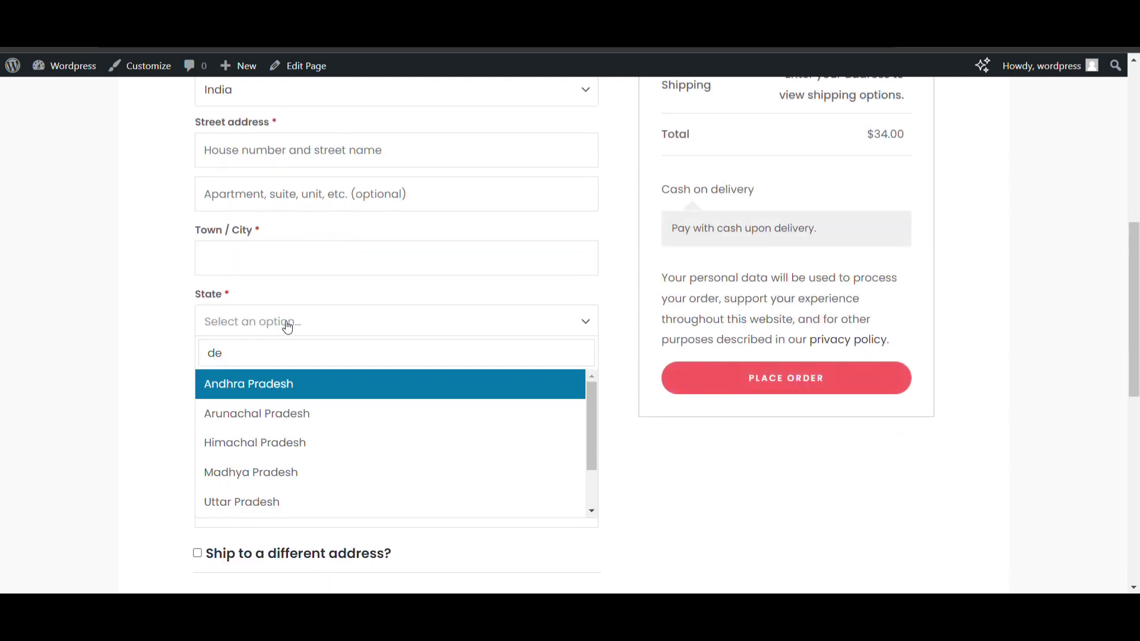
{"action": "key", "text": "Return"}
Enter 110005 as the billing PIN Code
{"action": "scroll", "coordinate": [287, 327], "scroll_direction": "down", "scroll_amount": 2}
{"action": "left_click", "coordinate": [261, 279]}
{"action": "type", "text": "1005"}
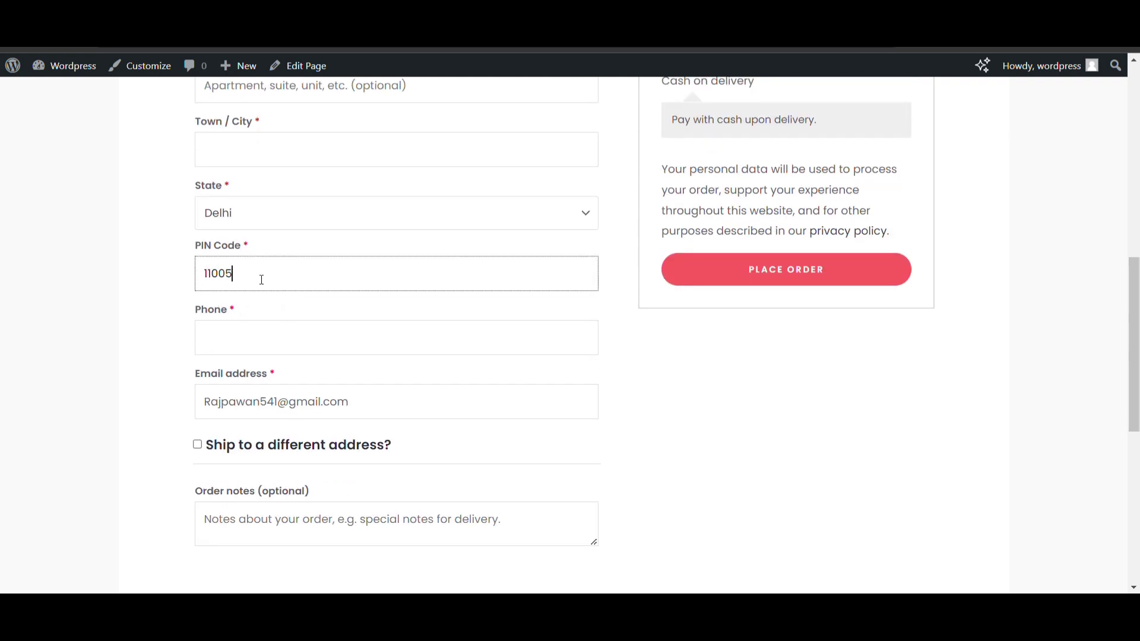
{"action": "key", "text": "BackSpace"}
{"action": "type", "text": "05"}
{"action": "scroll", "coordinate": [287, 278], "scroll_direction": "up", "scroll_amount": 6}
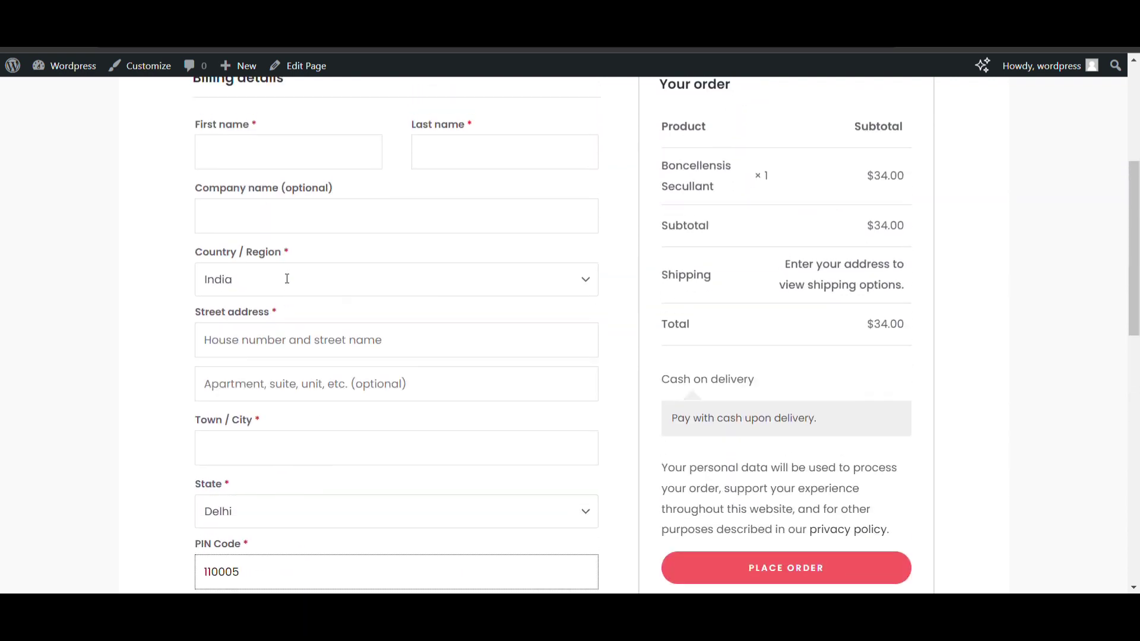
Attempt to place the order with PIN Code 110005
{"action": "left_click", "coordinate": [293, 259]}
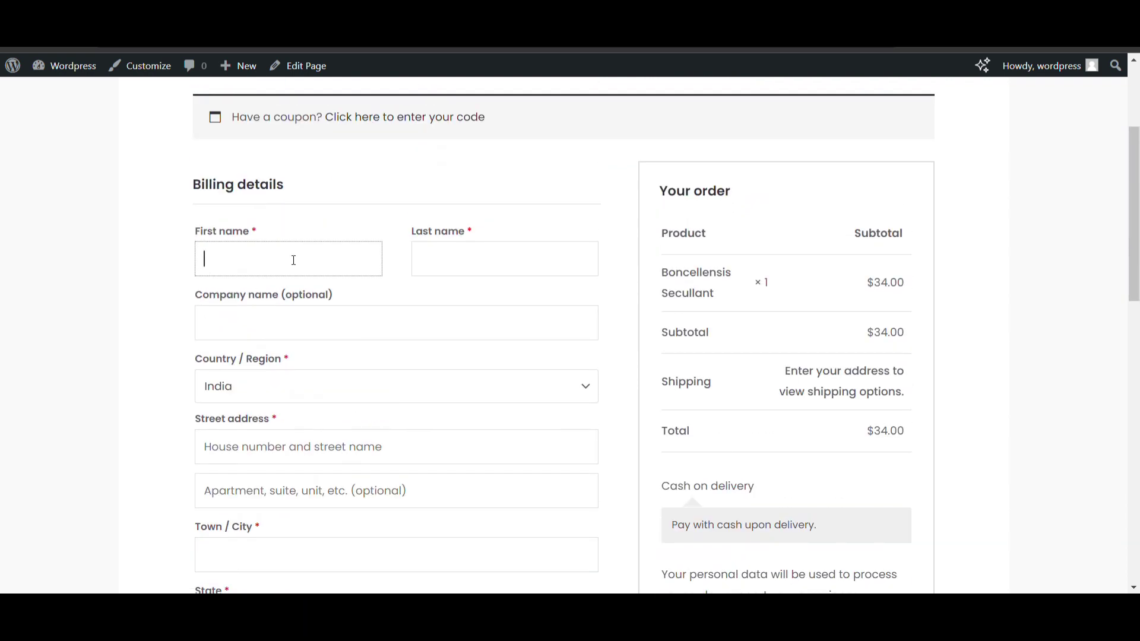
{"action": "scroll", "coordinate": [743, 319], "scroll_direction": "down", "scroll_amount": 7}
{"action": "left_click", "coordinate": [743, 319]}
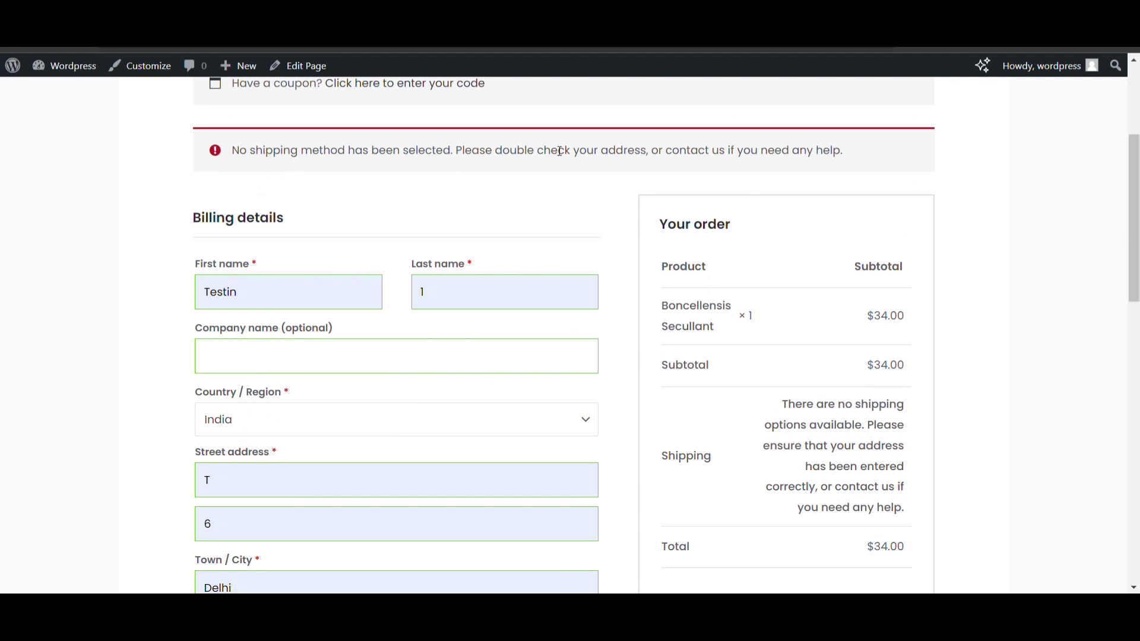
{"action": "scroll", "coordinate": [465, 219], "scroll_direction": "down", "scroll_amount": 8}
Change the PIN Code to 110008 and place the order with Free shipping
{"action": "left_click", "coordinate": [277, 216]}
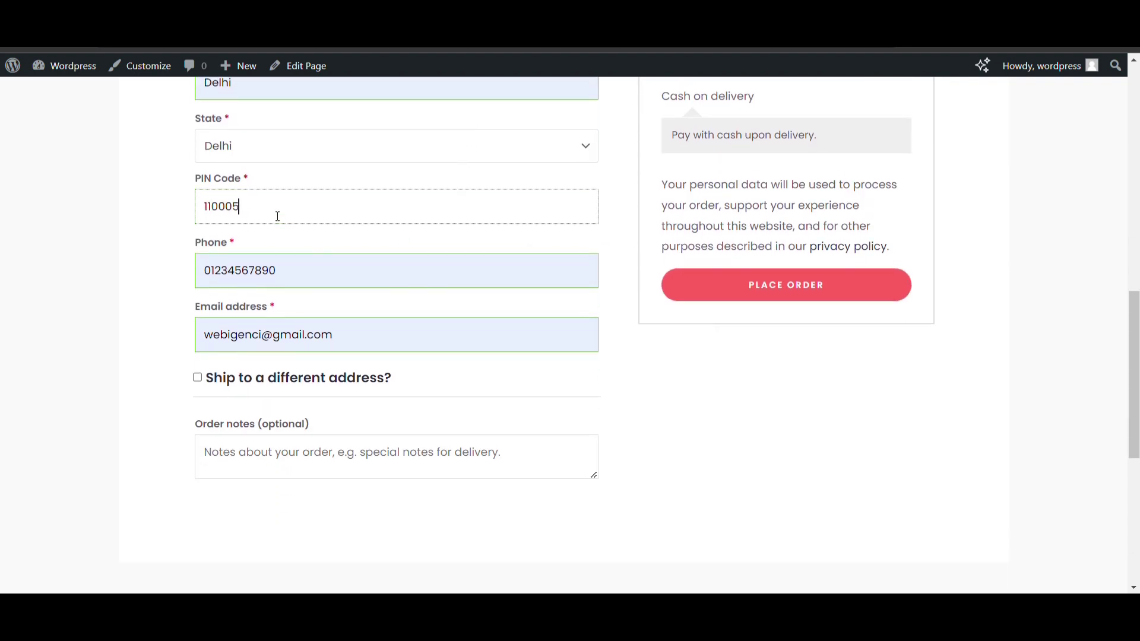
{"action": "type", "text": "8"}
{"action": "left_click", "coordinate": [726, 282]}
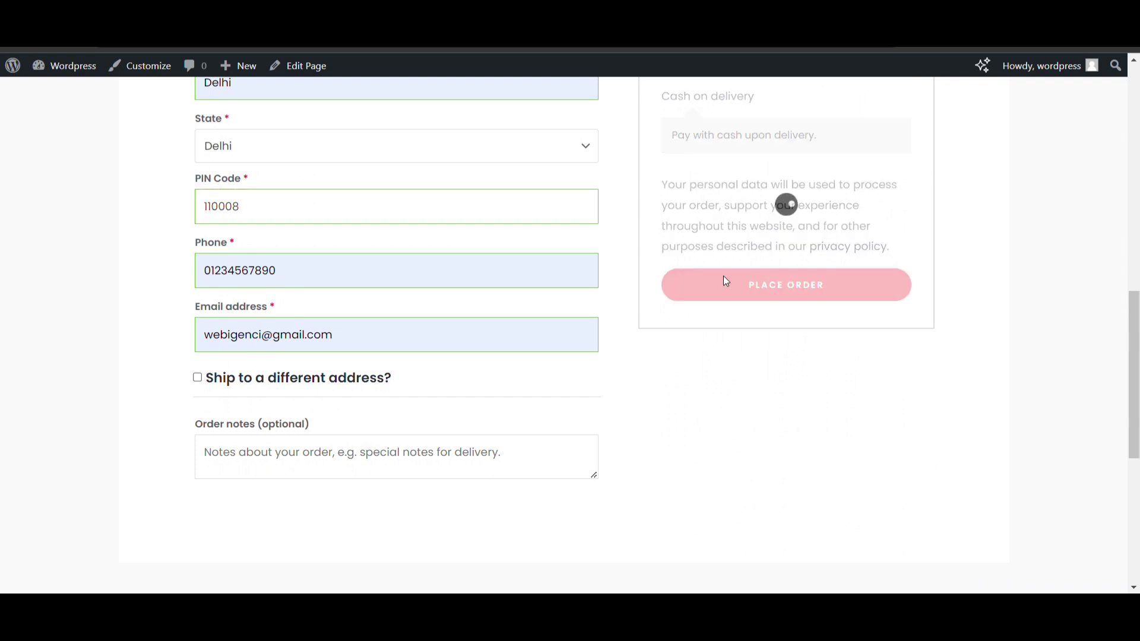
{"action": "scroll", "coordinate": [742, 262], "scroll_direction": "up", "scroll_amount": 2}
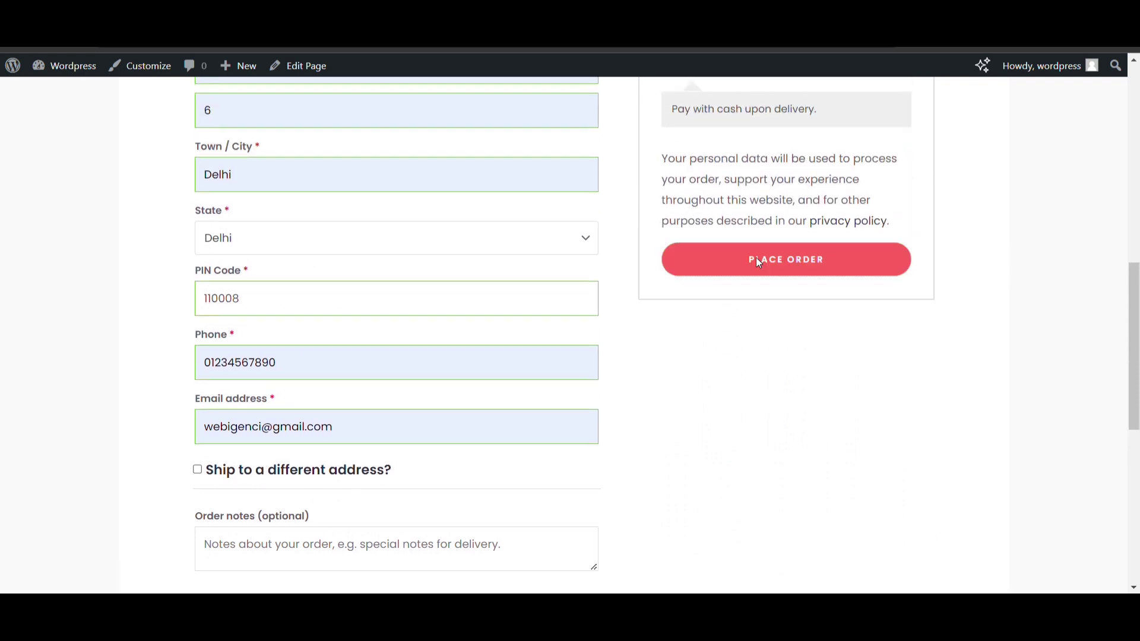
{"action": "left_click", "coordinate": [757, 262]}
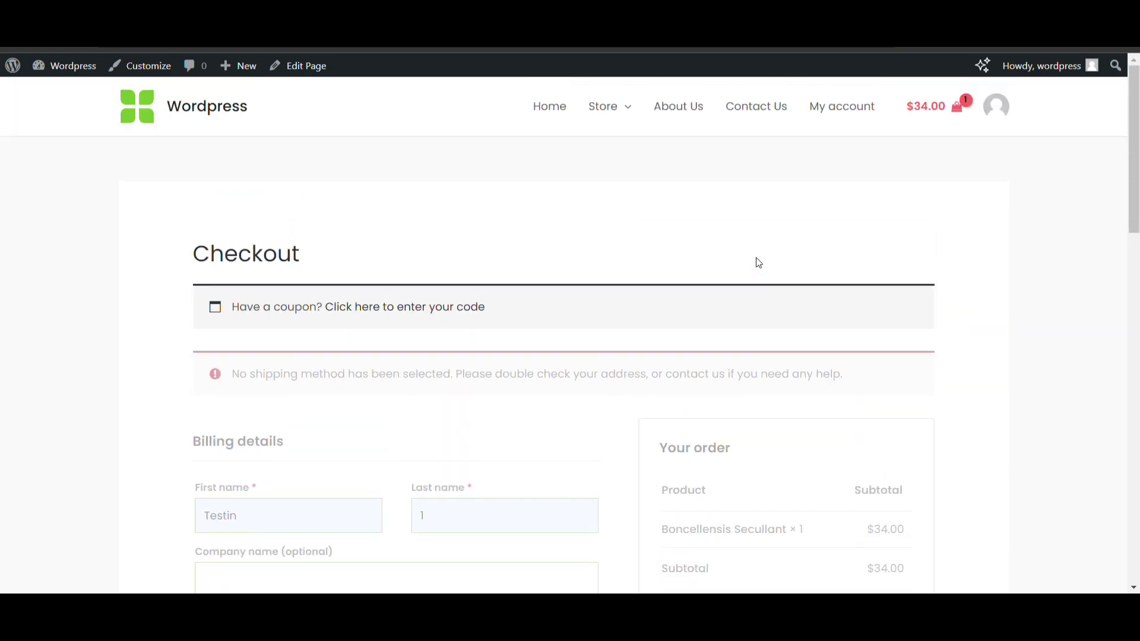
{"action": "scroll", "coordinate": [757, 261], "scroll_direction": "down", "scroll_amount": 8}
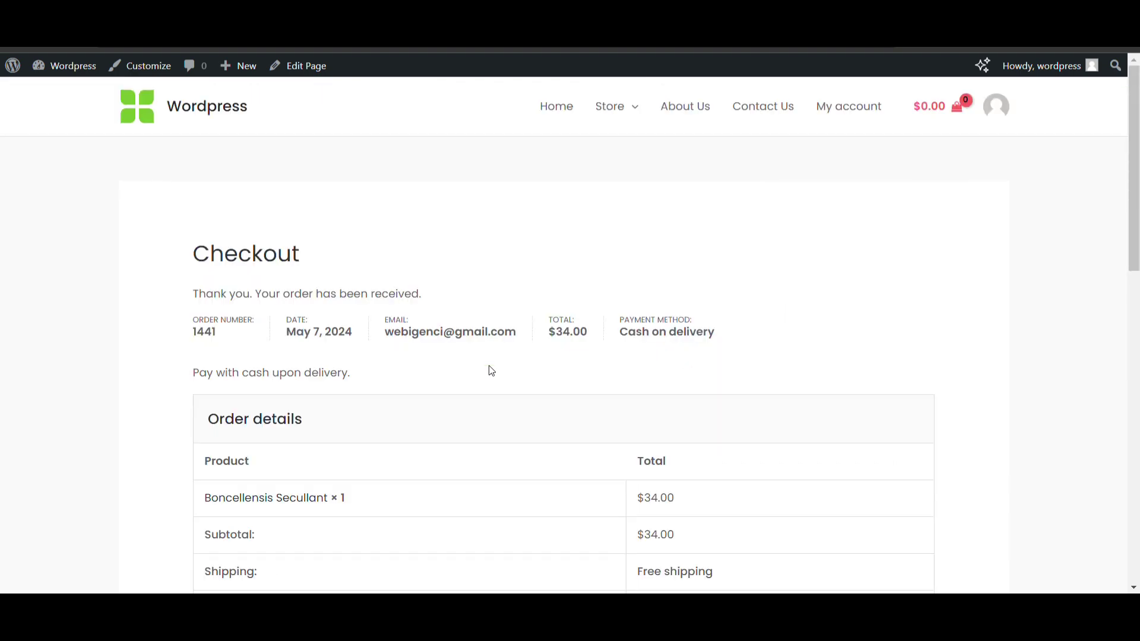
Return to the store home and open Boncellensis Secullant from Featured Plants
{"action": "left_click", "coordinate": [156, 111]}
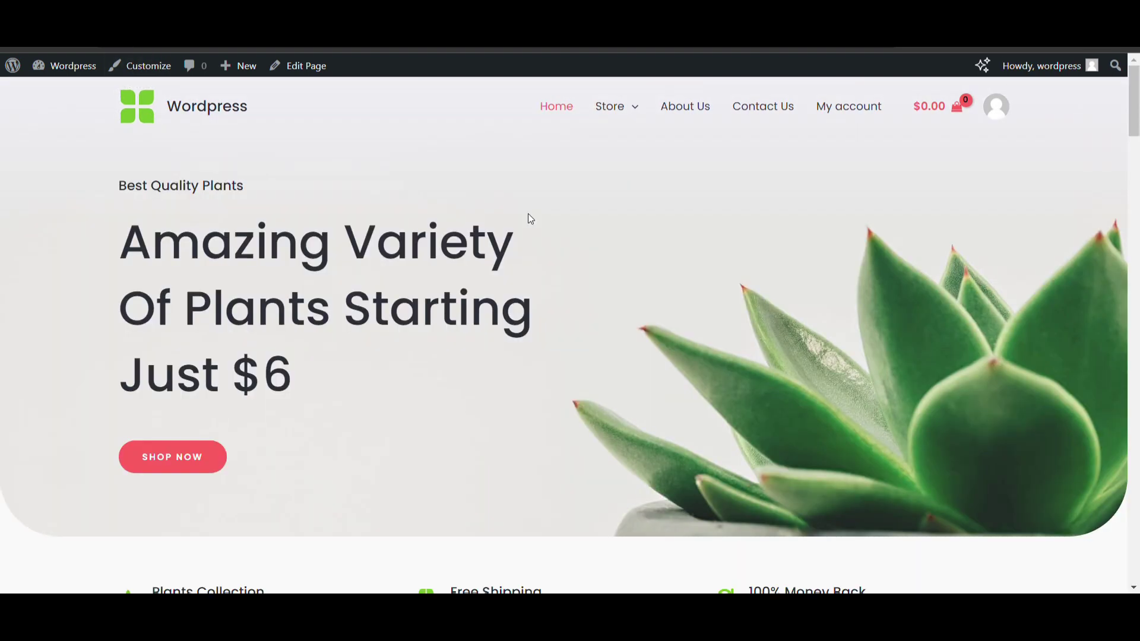
{"action": "scroll", "coordinate": [529, 215], "scroll_direction": "down", "scroll_amount": 10}
{"action": "scroll", "coordinate": [528, 219], "scroll_direction": "down", "scroll_amount": 8}
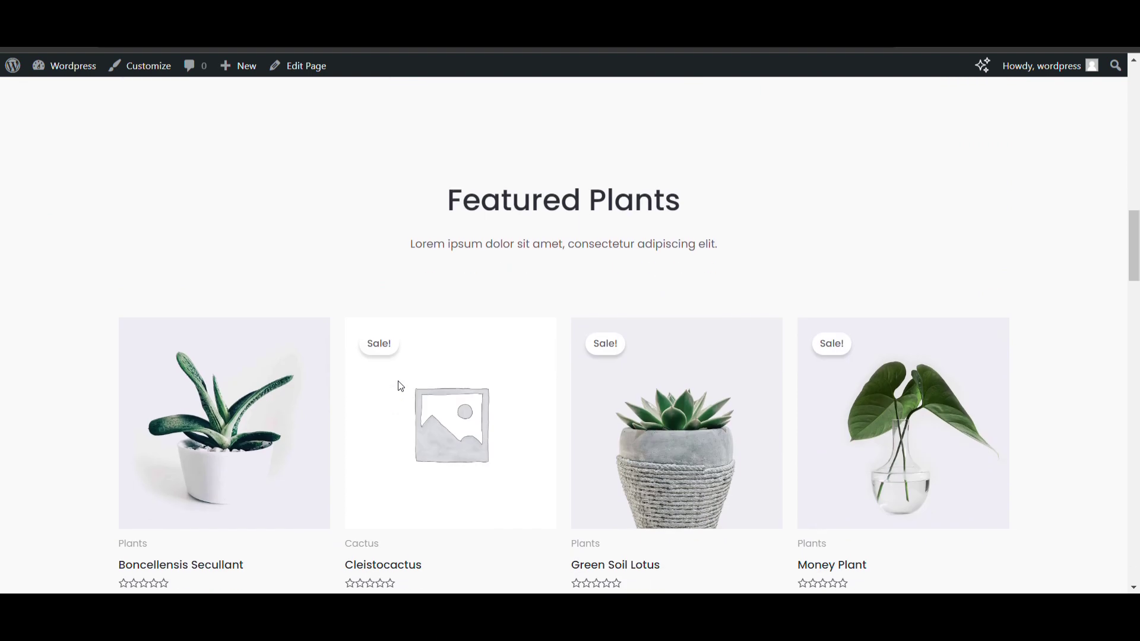
{"action": "left_click", "coordinate": [209, 373]}
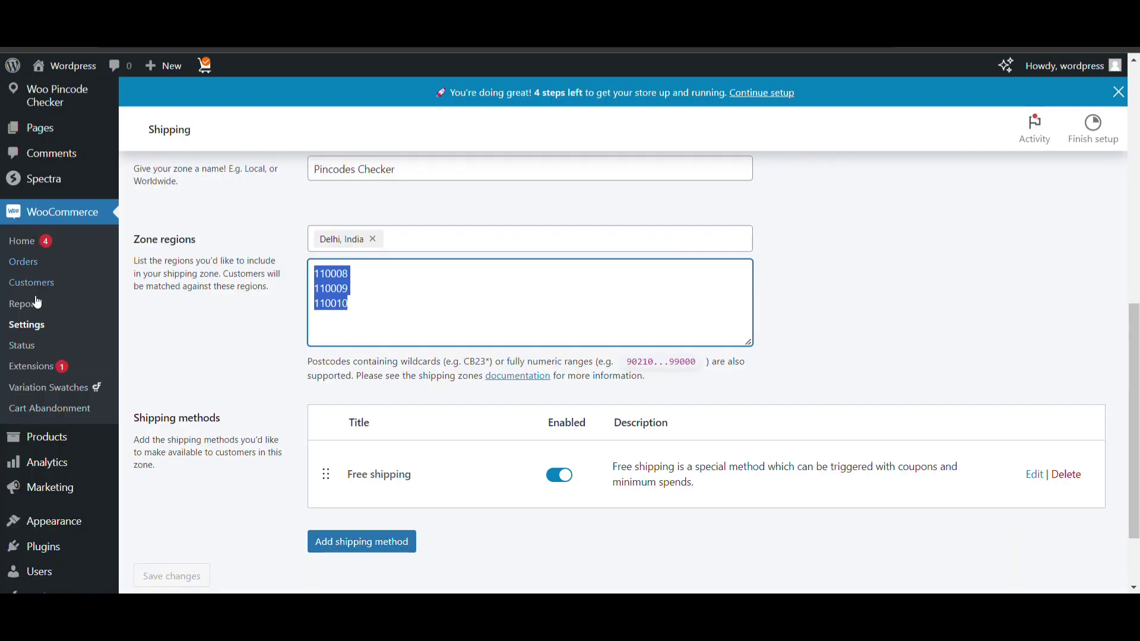
Open Woo Pincode Checker settings and review its enable and product-page display toggles
{"action": "scroll", "coordinate": [37, 250], "scroll_direction": "down", "scroll_amount": 2}
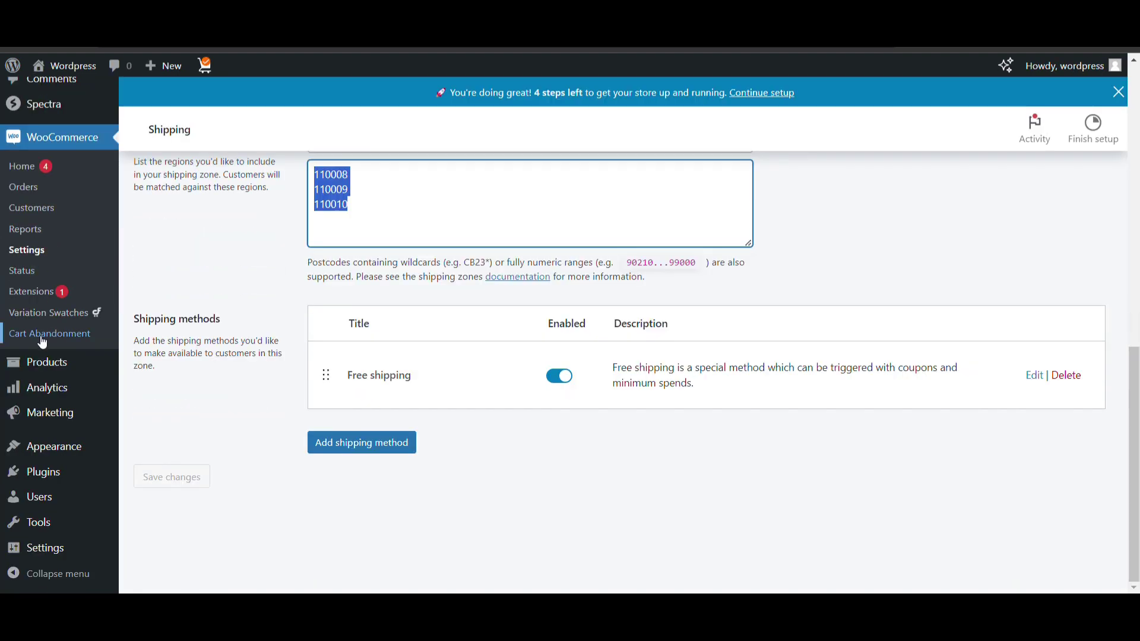
{"action": "scroll", "coordinate": [38, 297], "scroll_direction": "up", "scroll_amount": 6}
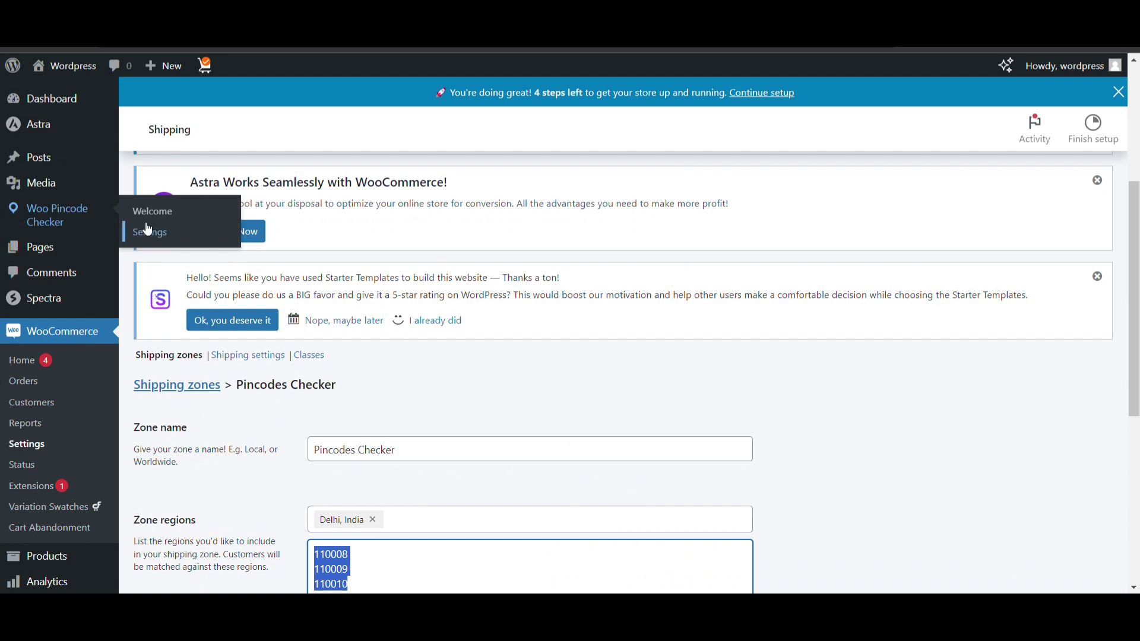
{"action": "left_click", "coordinate": [148, 229]}
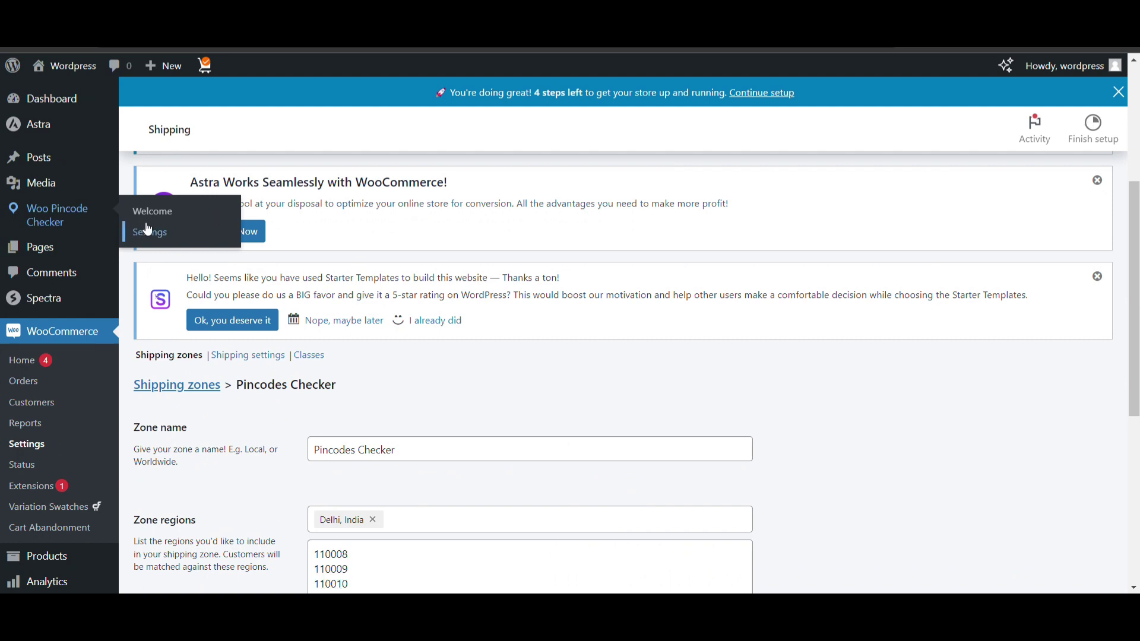
{"action": "scroll", "coordinate": [516, 211], "scroll_direction": "down", "scroll_amount": 3}
{"action": "scroll", "coordinate": [519, 214], "scroll_direction": "up", "scroll_amount": 3}
{"action": "scroll", "coordinate": [518, 212], "scroll_direction": "down", "scroll_amount": 3}
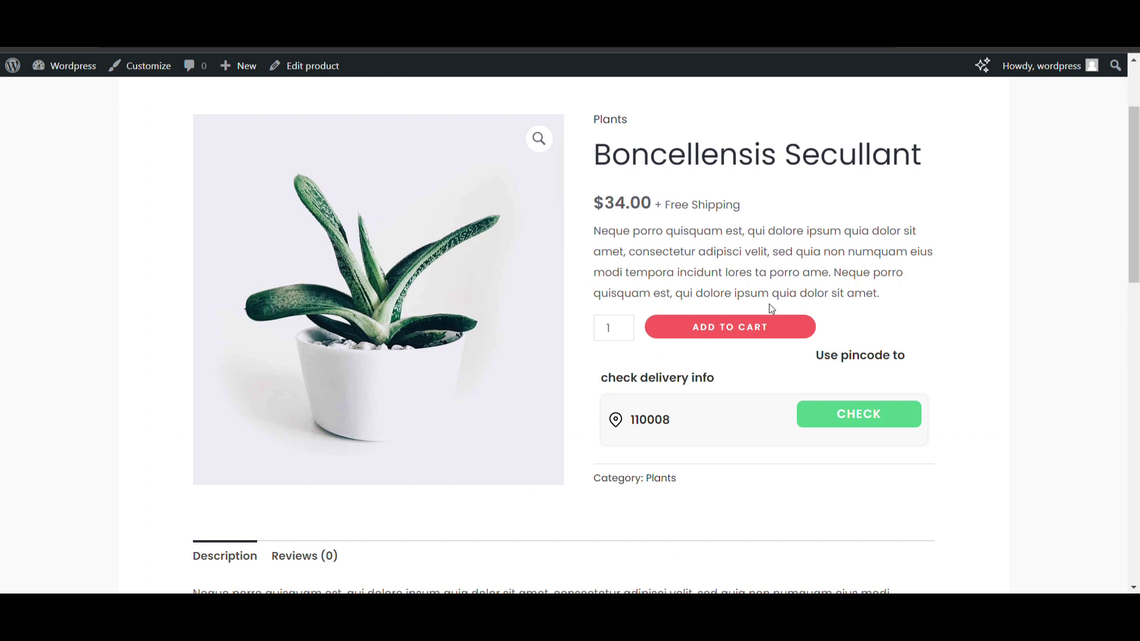
Scroll up to view the Boncellensis Secullant delivery checker holding pincode 110008
{"action": "scroll", "coordinate": [769, 304], "scroll_direction": "up", "scroll_amount": 1}
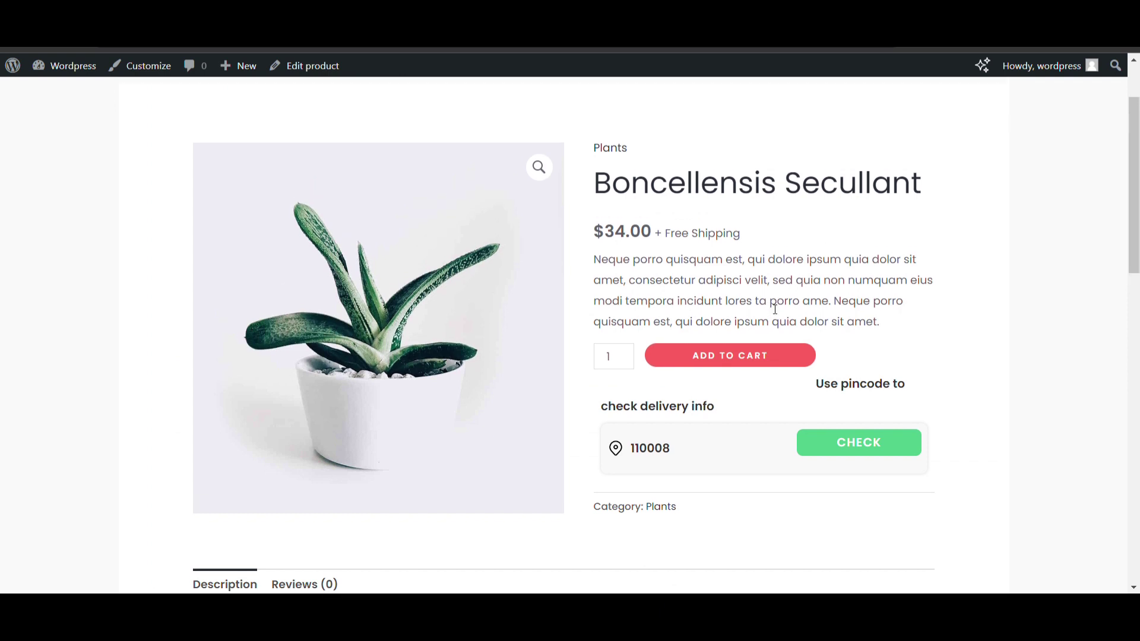